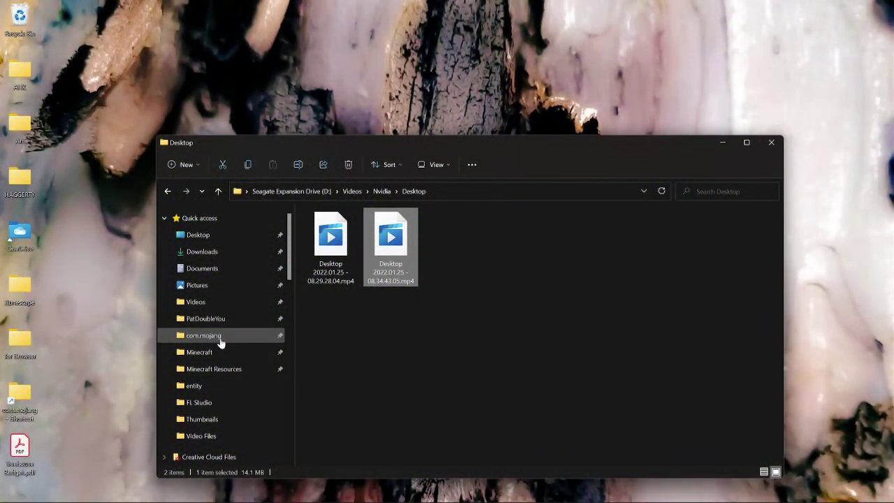
Open the development_resource_packs folder inside com.mojang.
click(219, 337)
click(384, 255)
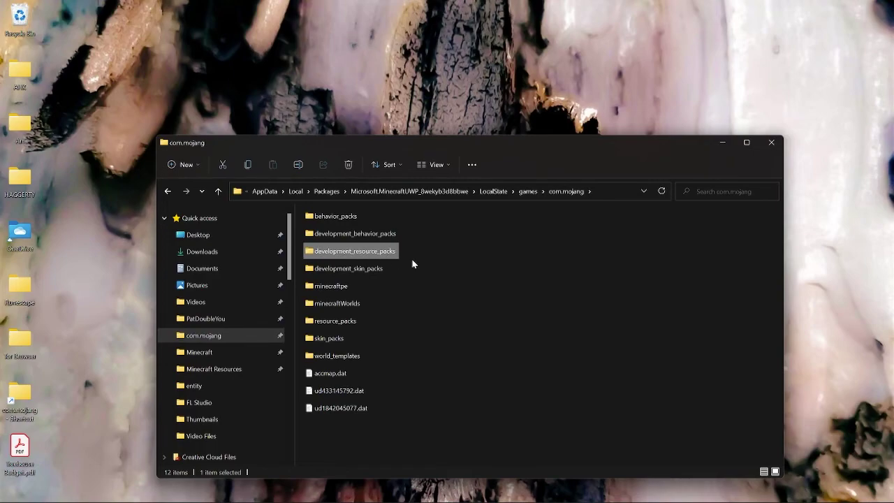
key(Return)
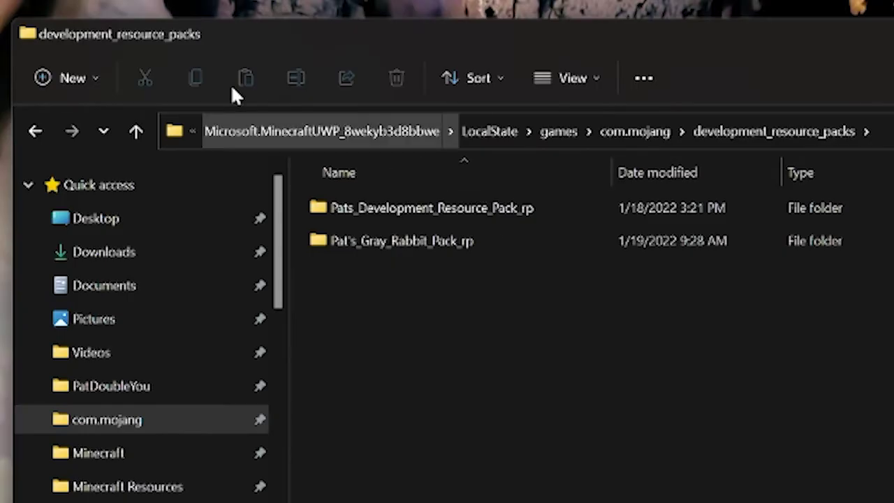
Create a folder named Pats_tutorial_resource_pack_rp in development_resource_packs.
click(91, 79)
click(104, 125)
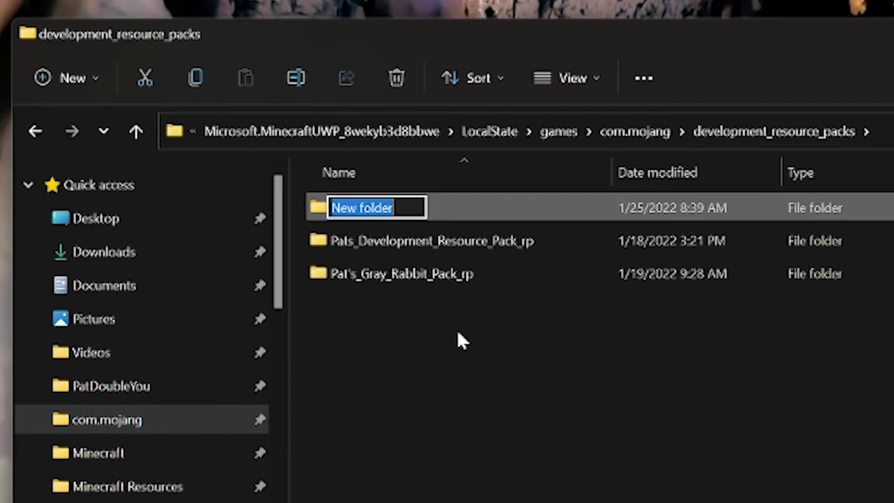
text(P)
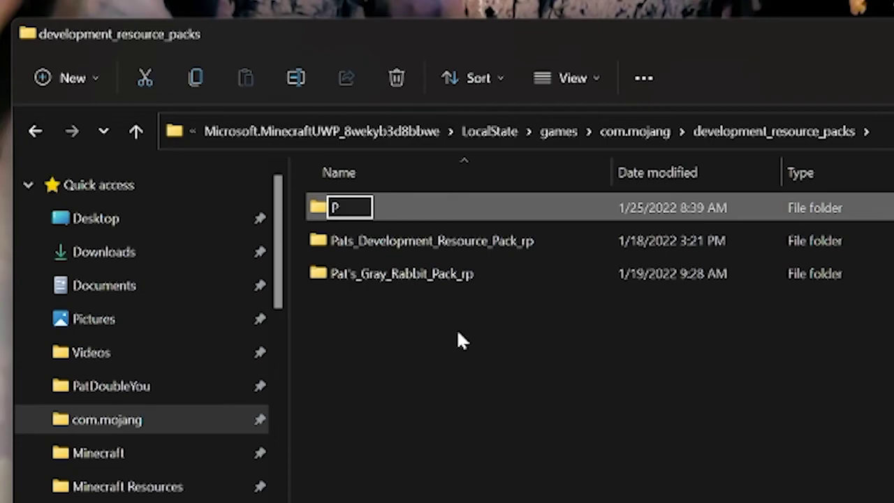
text(ats_tuto)
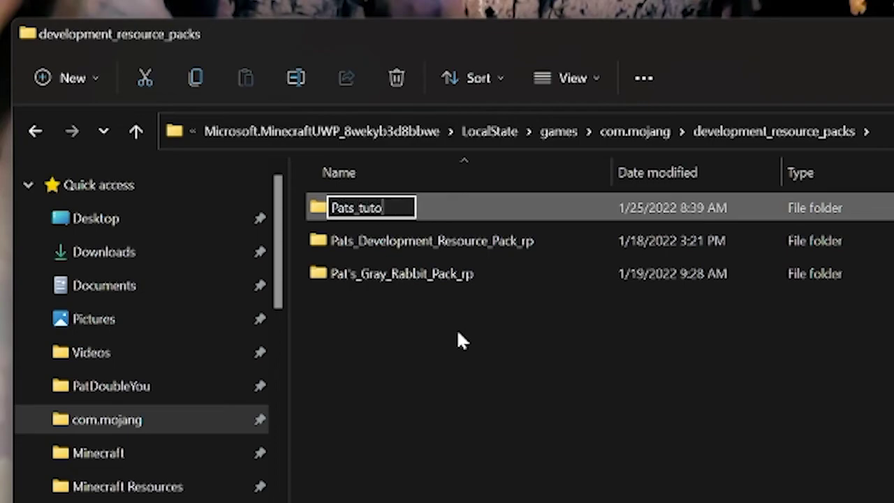
text(rial_)
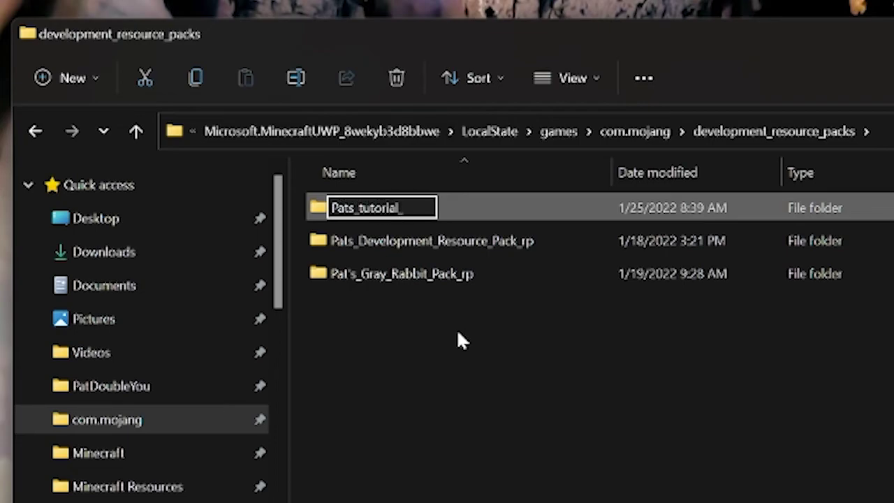
text(resource)
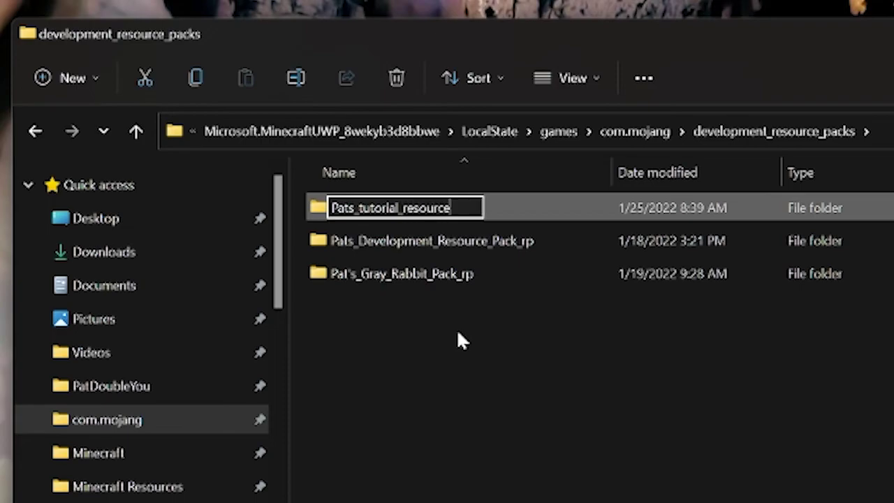
text(_pack_rp)
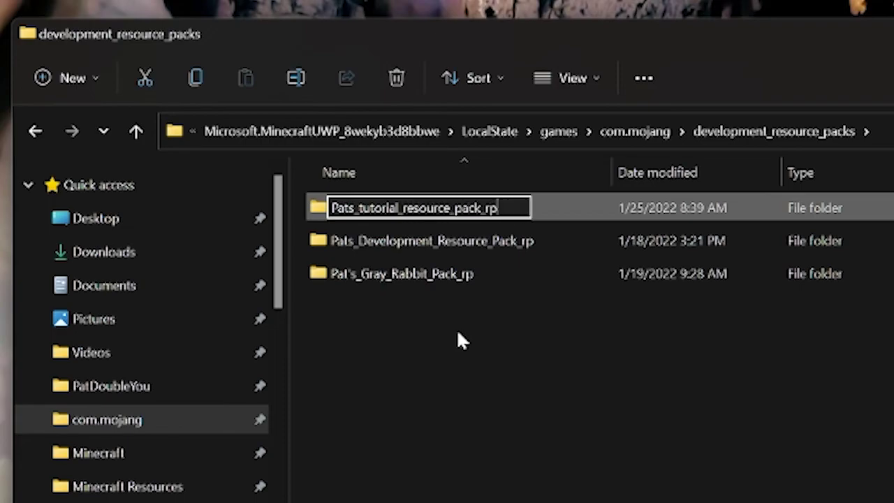
key(Return)
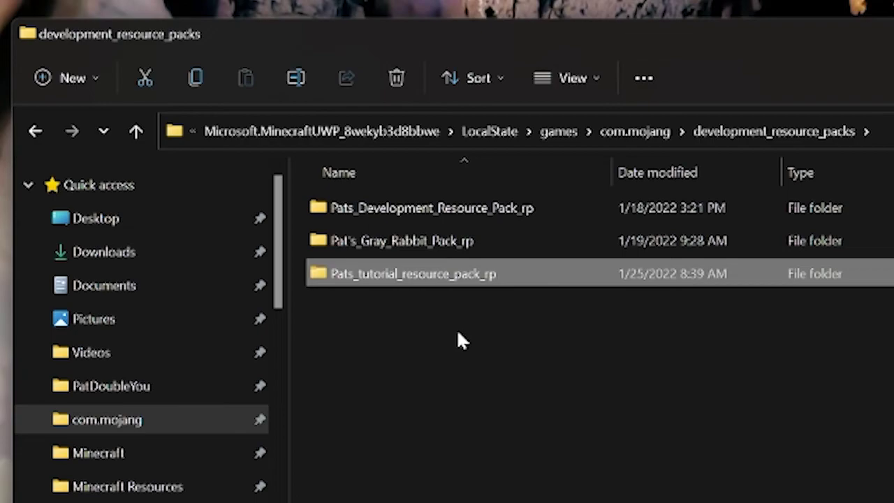
Open the Pats_tutorial_resource_pack_rp folder and create a subfolder named textures in it.
key(Return)
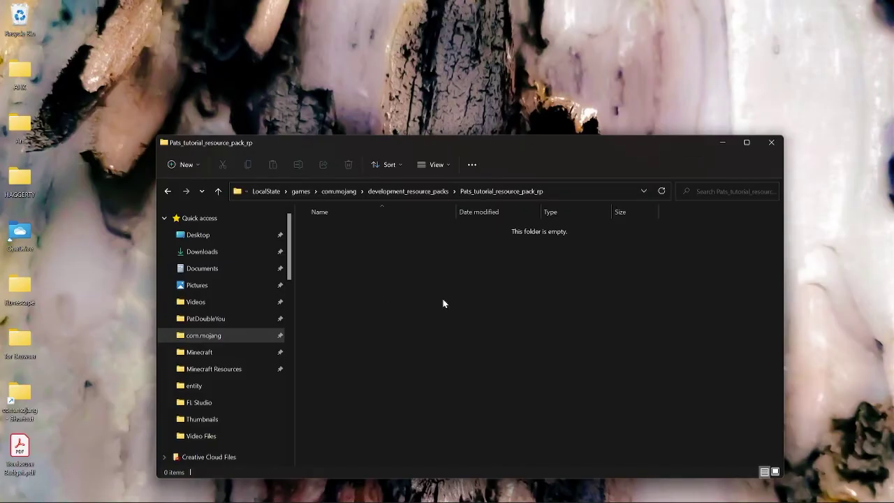
key(Return)
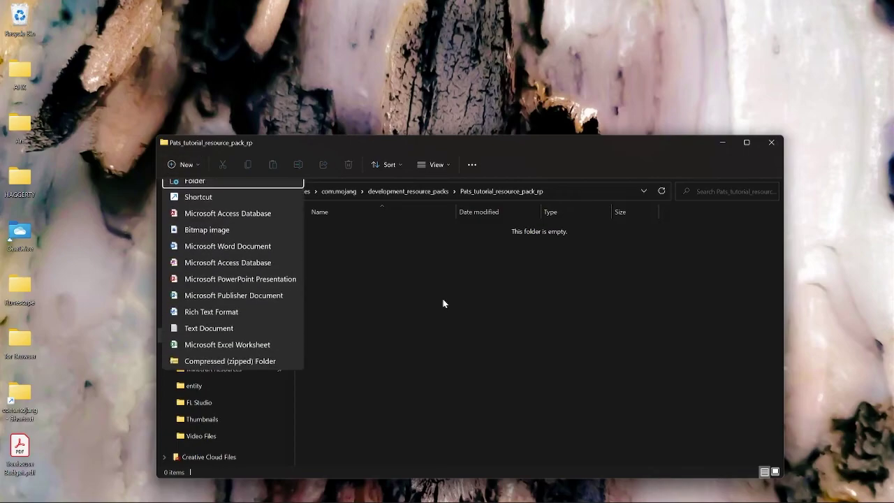
key(Return)
text(textures)
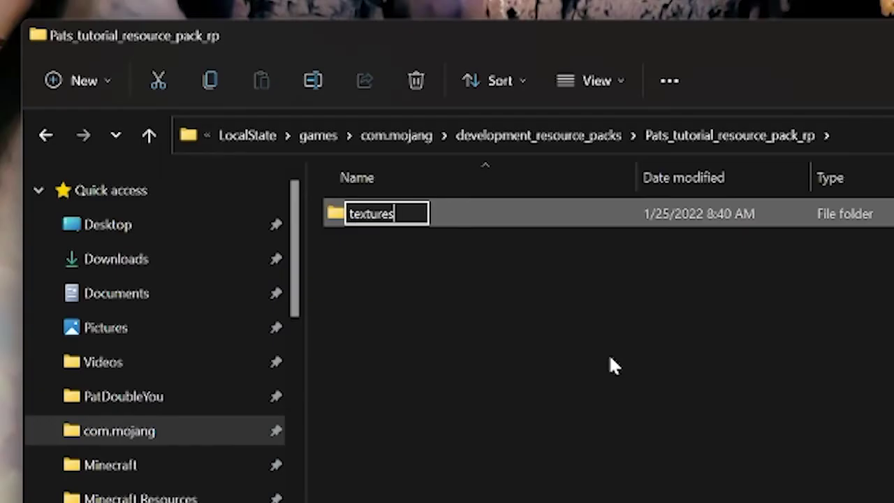
key(Return)
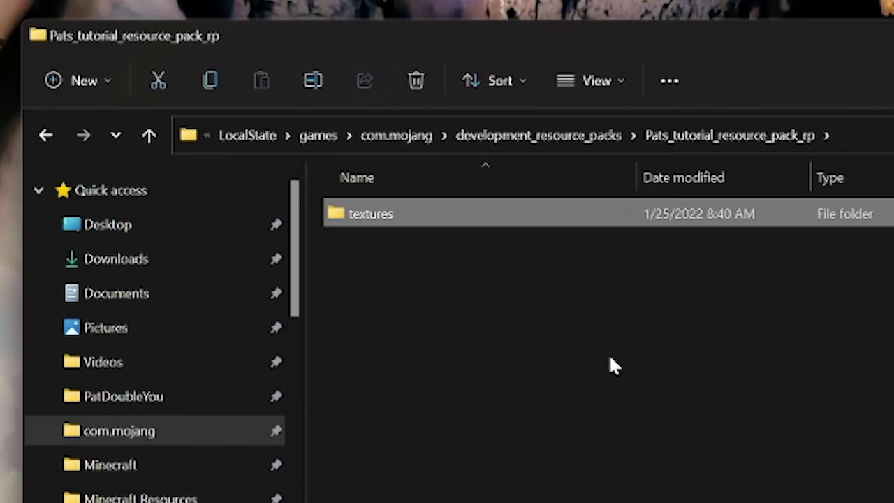
Create a subfolder named blocks inside the textures folder and open it.
key(Return)
key(Tab)
key(Return)
key(Return)
text(blocks)
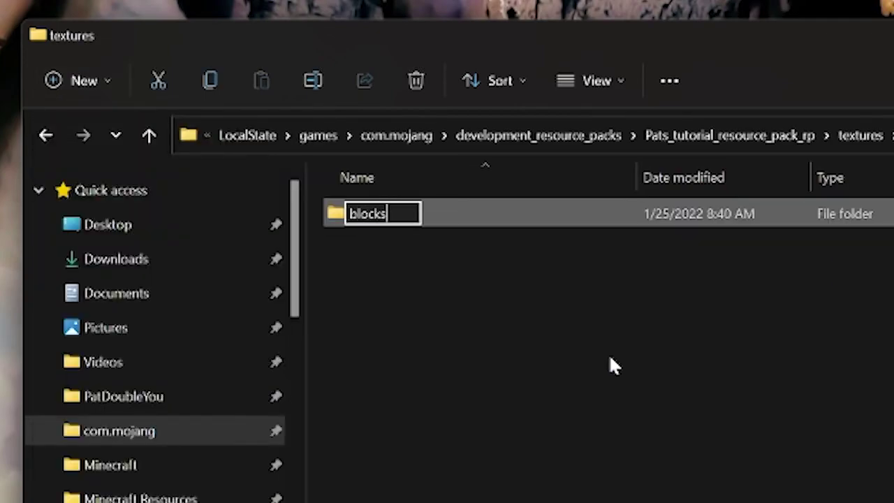
key(Return)
key(Return)
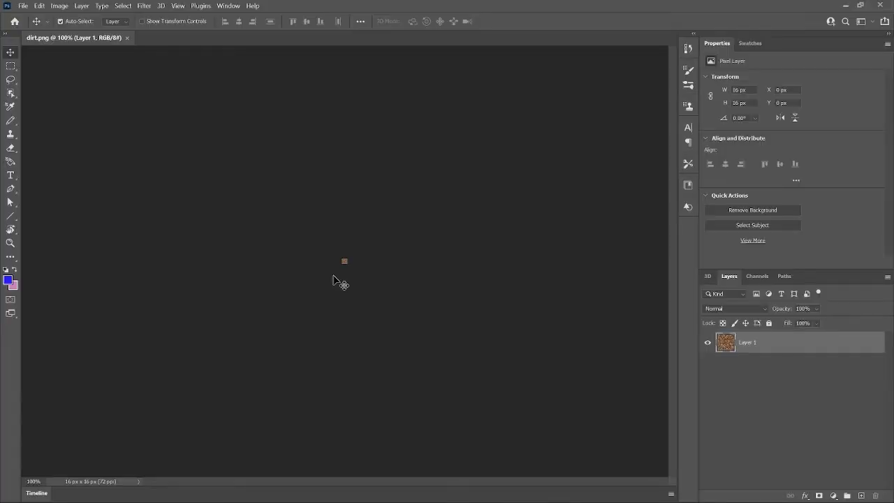
In Photoshop, try covering the dirt.png texture in blue with the Pencil tool active, and undo it.
scroll(335, 278, up, 8)
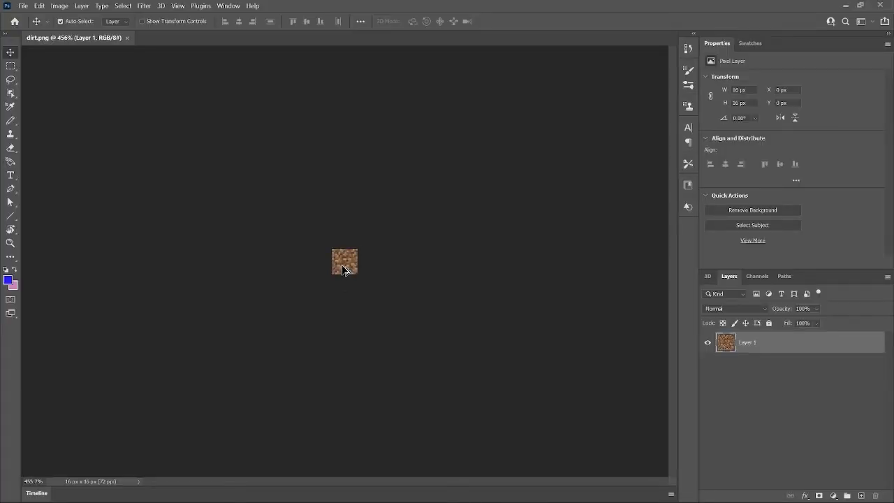
scroll(342, 271, up, 10)
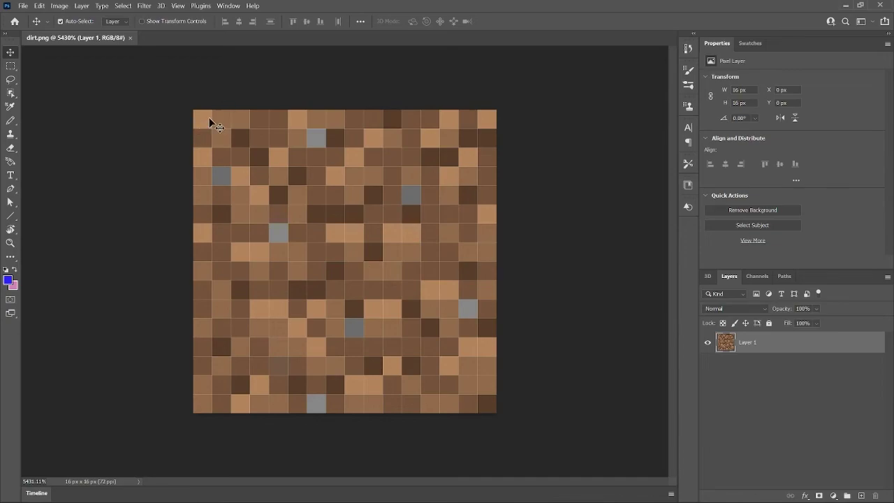
scroll(194, 299, up, 2)
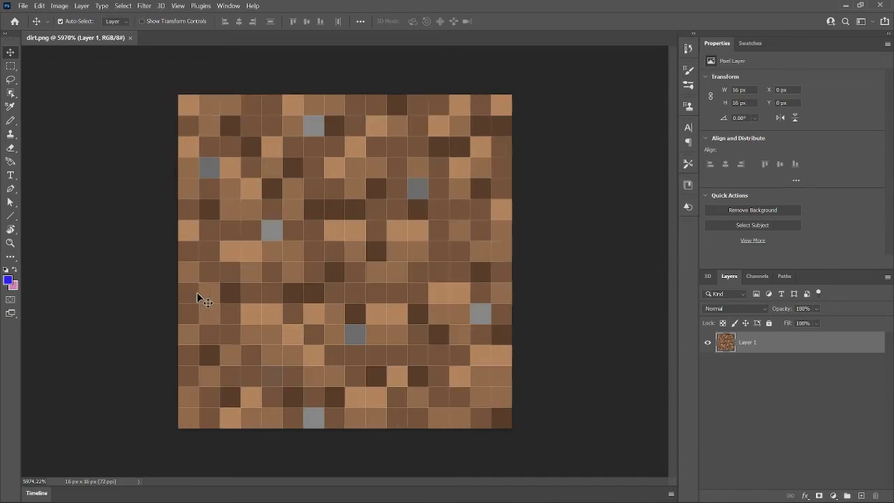
click(11, 122)
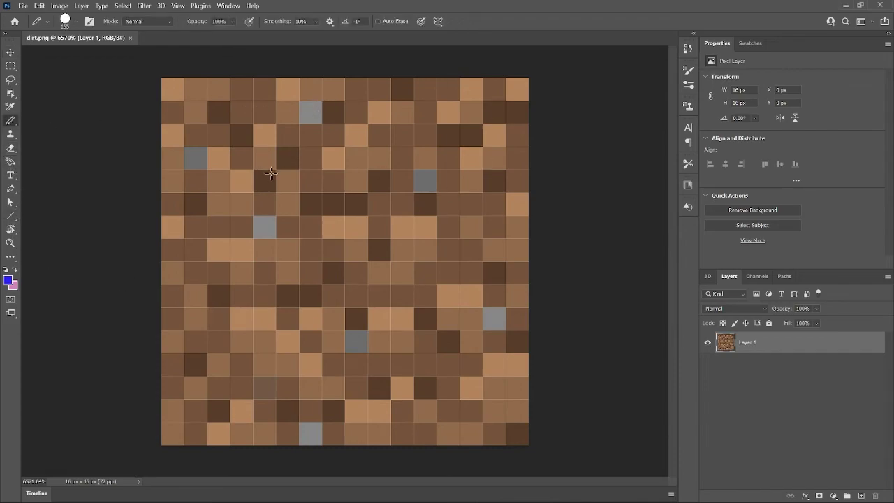
key(alt+BackSpace)
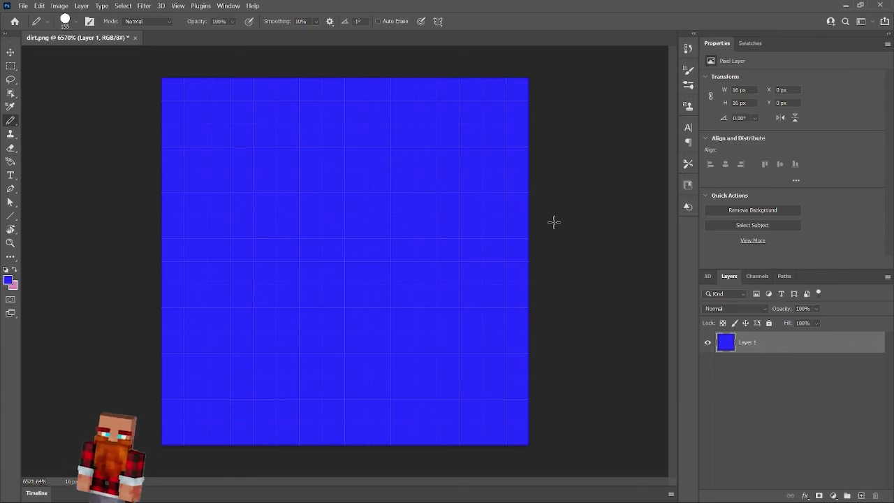
key(ctrl+z)
Set the Pencil size to 1 px, try painting single blue pixels on the dirt texture, and undo them.
click(75, 22)
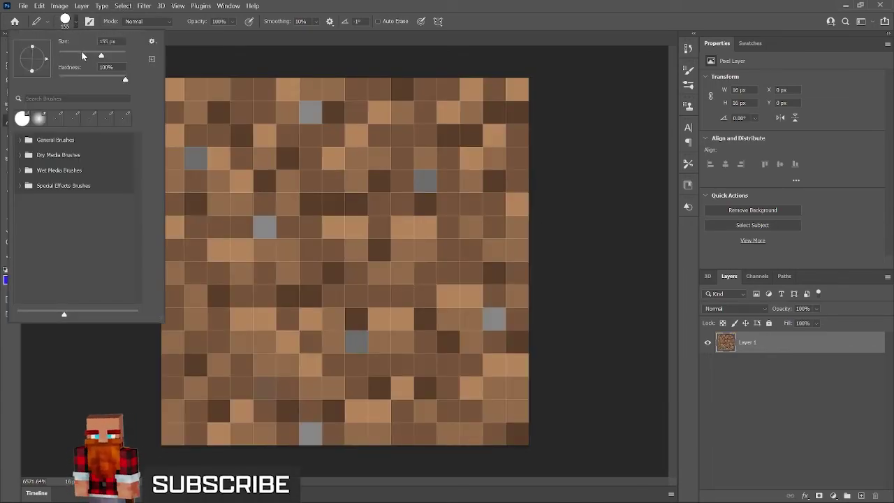
drag(81, 53, 58, 55)
click(310, 135)
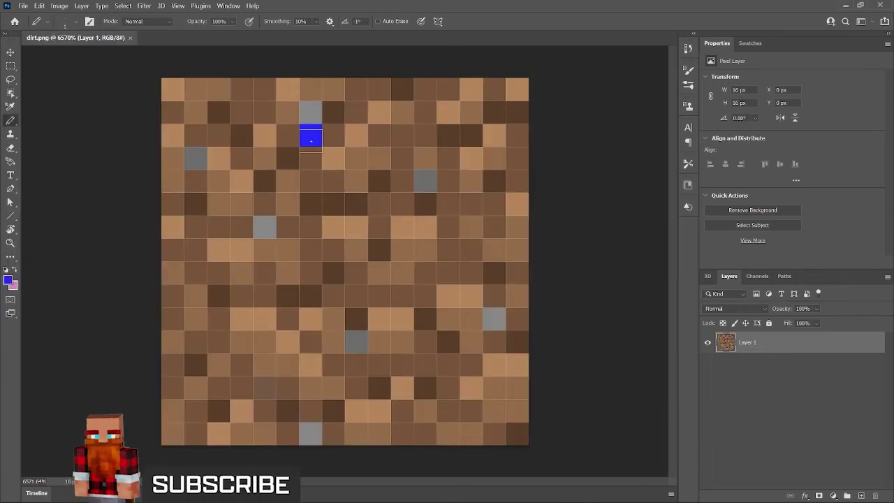
key(ctrl+z)
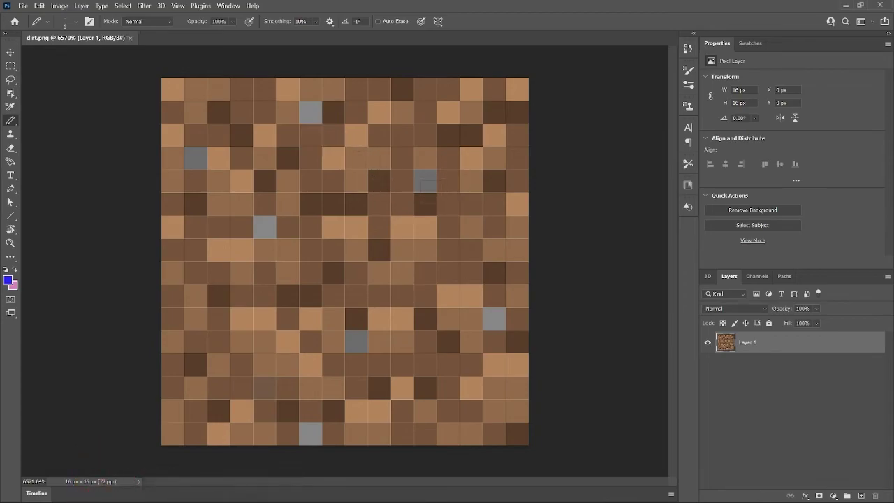
click(424, 204)
click(448, 180)
key(ctrl+z)
key(ctrl+z)
Try freehand blue Pencil strokes across the dirt texture and undo them all.
mouse_move(218, 272)
mouse_down()
mouse_move(311, 365)
mouse_move(321, 139)
mouse_move(381, 426)
mouse_move(541, 260)
mouse_up()
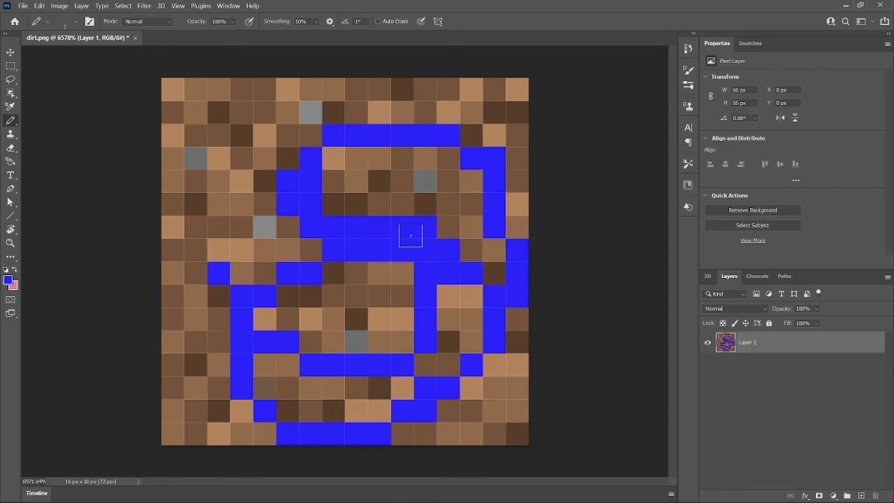
key(ctrl+z)
mouse_move(219, 89)
mouse_down()
mouse_move(196, 112)
mouse_move(287, 112)
mouse_up()
mouse_move(385, 157)
mouse_down()
mouse_move(244, 411)
mouse_move(482, 433)
mouse_move(516, 363)
mouse_up()
key(ctrl+z)
key(ctrl+z)
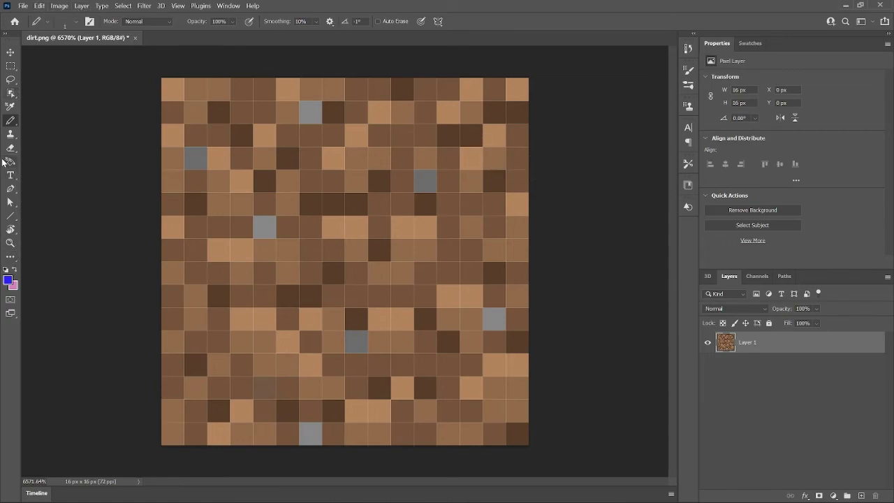
Recolor the dirt texture magenta with a Hue/Saturation adjustment of hue -87, saturation +100 and lightness -2.
click(60, 5)
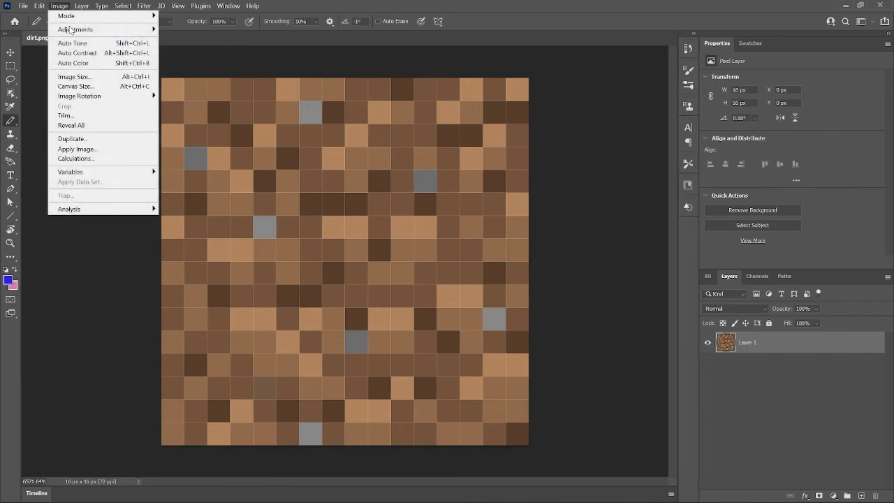
key(ctrl+u)
drag(619, 159, 656, 161)
drag(619, 188, 626, 189)
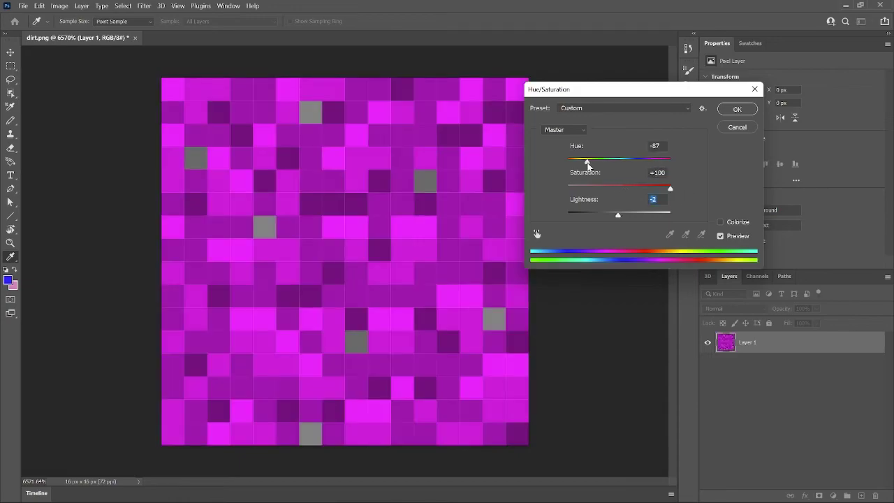
key(Return)
key(b)
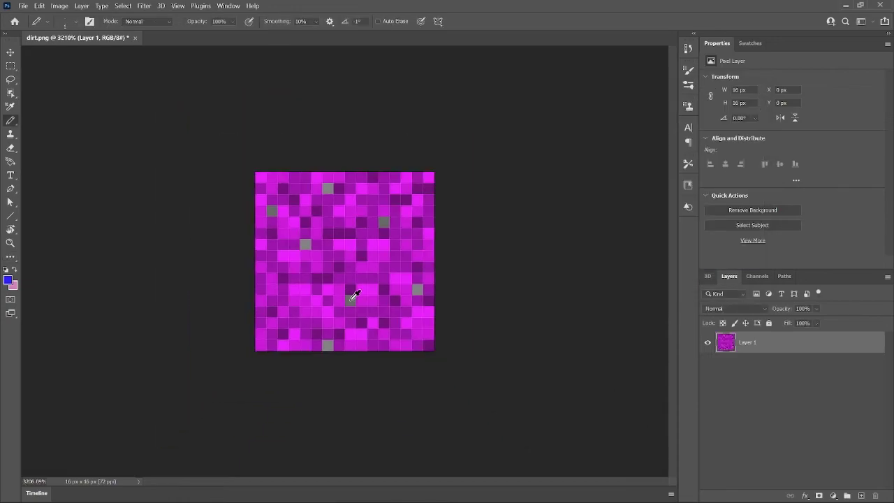
Quick-export the recolored texture as dirt.png into the textures/blocks folder of Pats_tutorial_resource_pack_rp.
scroll(354, 295, down, 5)
scroll(354, 293, up, 2)
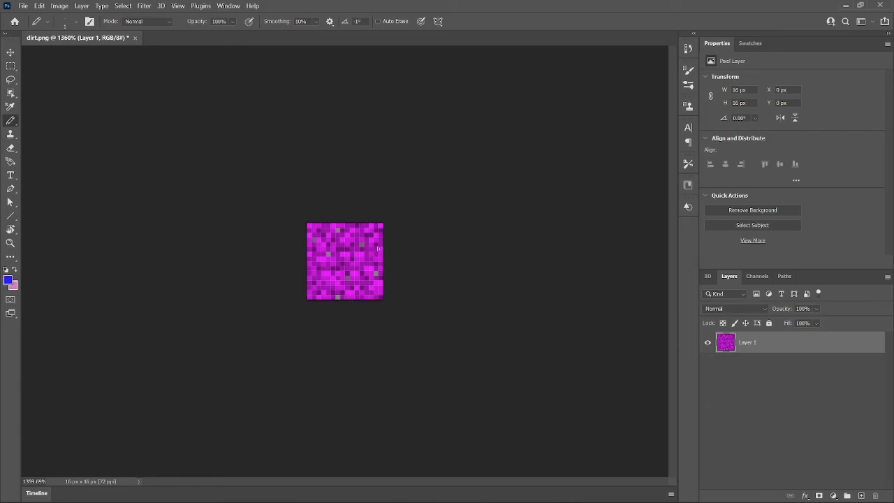
click(23, 6)
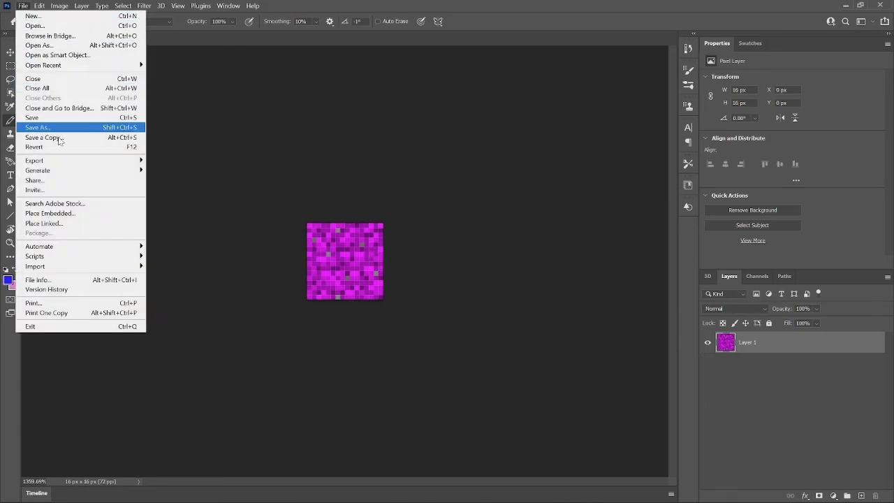
mouse_move(63, 160)
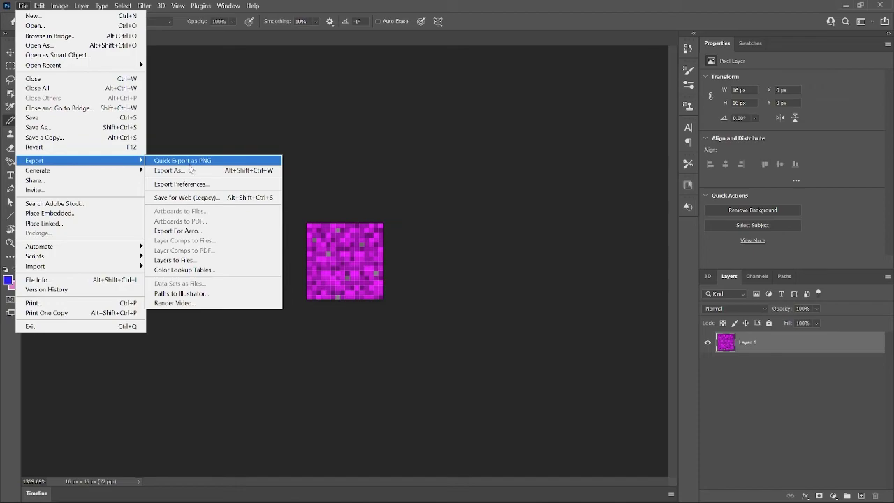
click(183, 161)
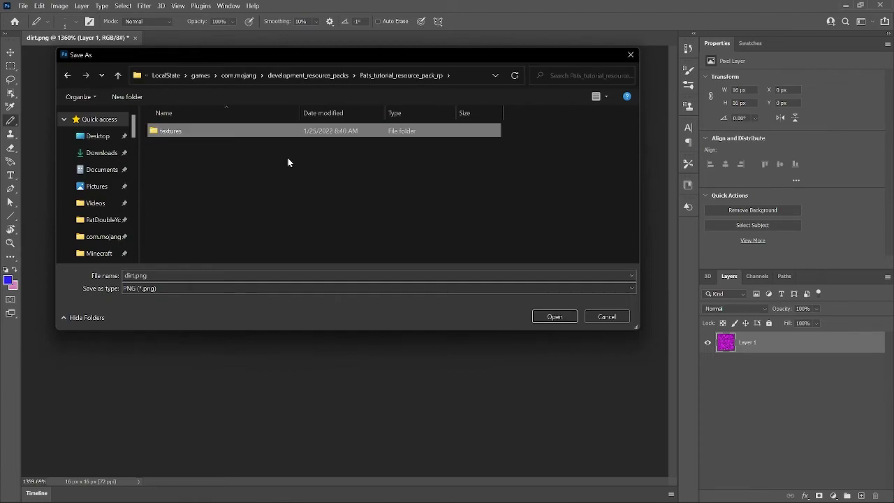
key(Return)
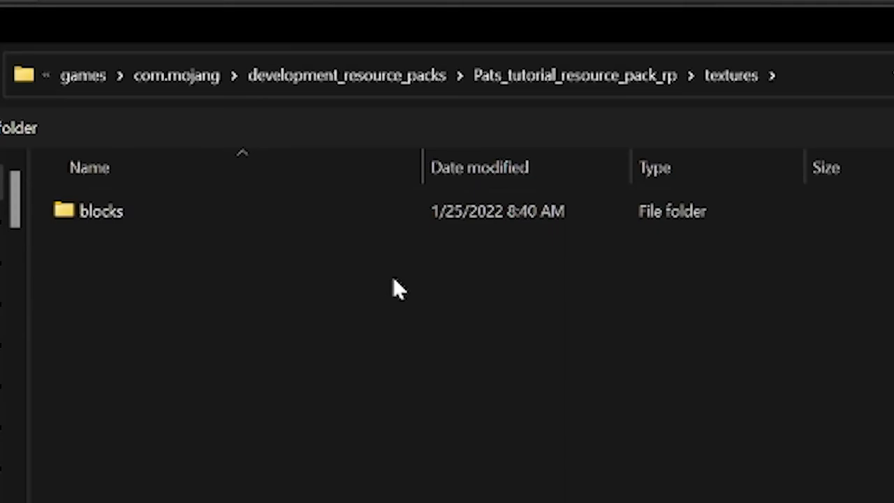
key(Return)
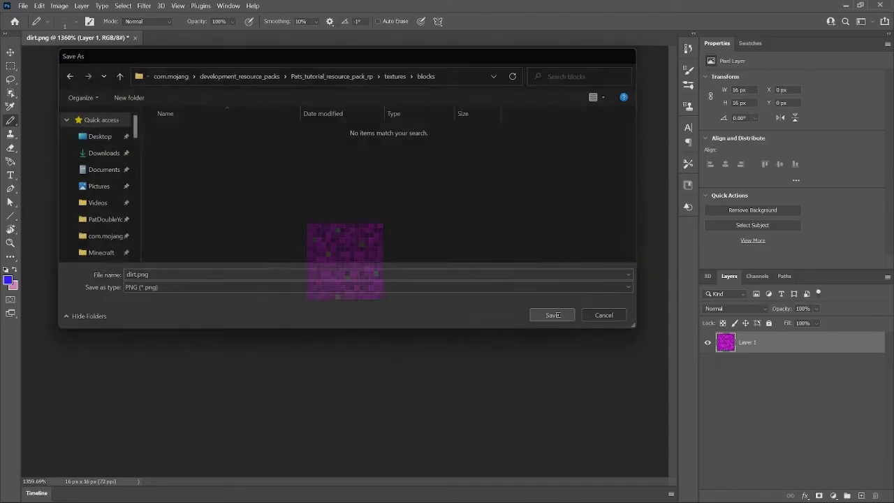
key(Return)
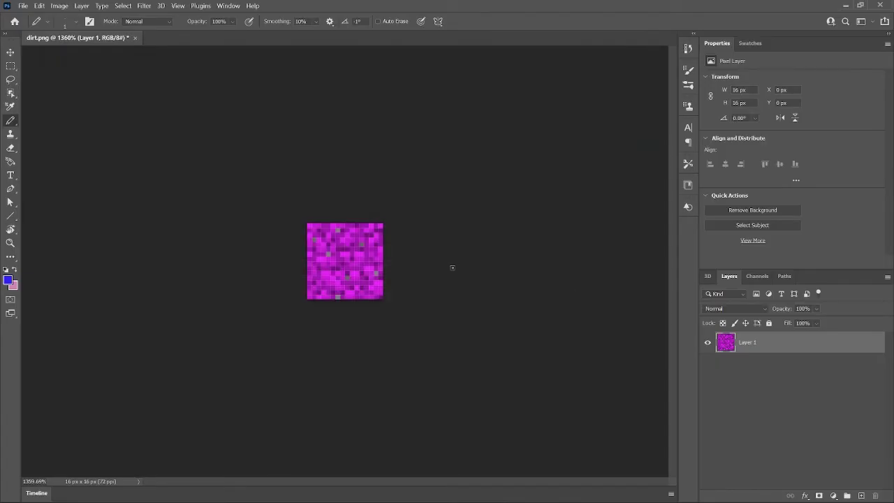
Switch to File Explorer and look through the vanilla pack's folders in Minecraft Resources.
click(845, 5)
click(227, 370)
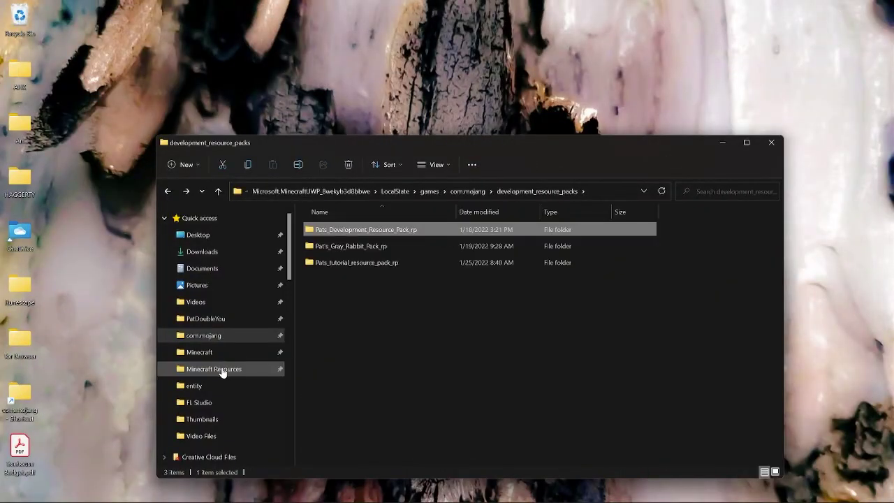
click(216, 359)
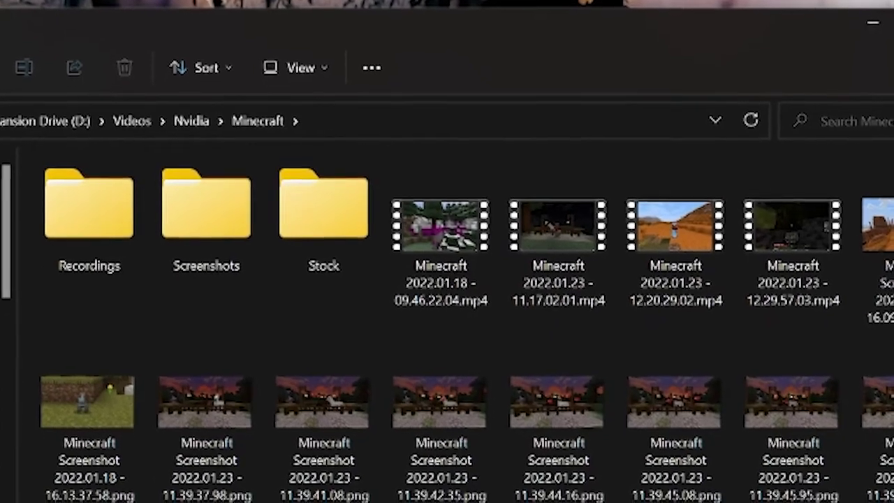
key(alt+Left)
scroll(335, 296, down, 1)
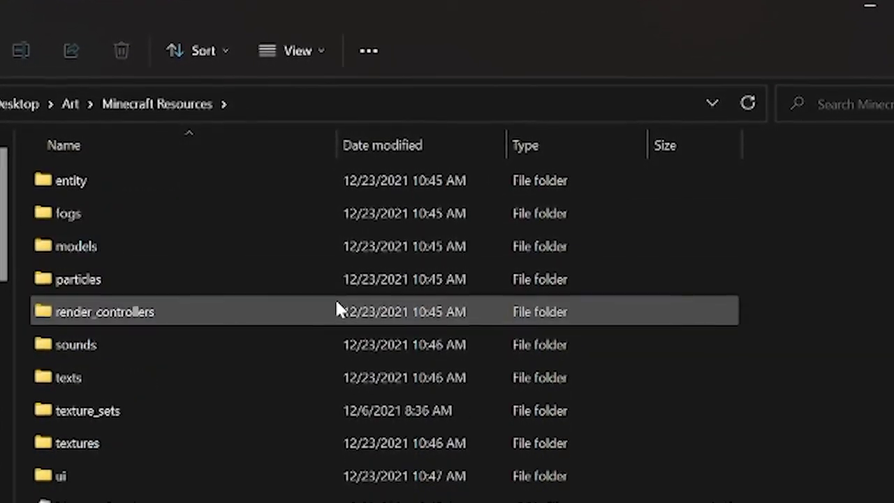
scroll(268, 370, up, 1)
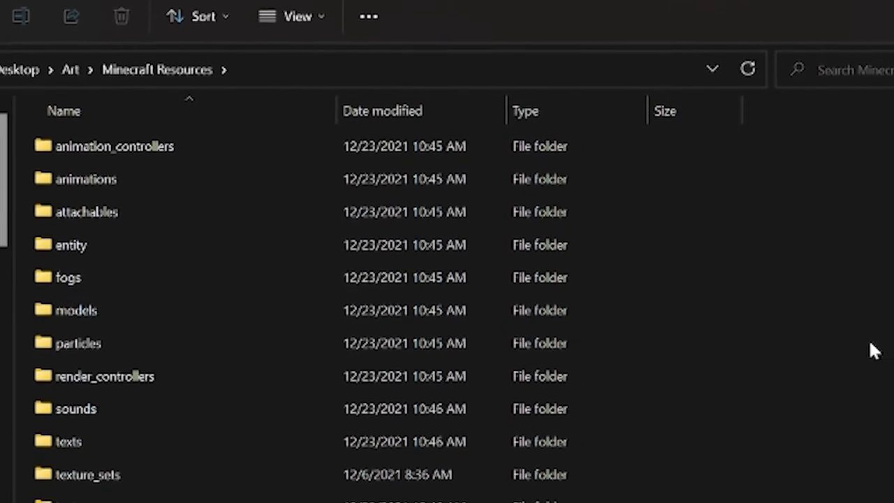
scroll(738, 343, down, 1)
scroll(110, 419, up, 1)
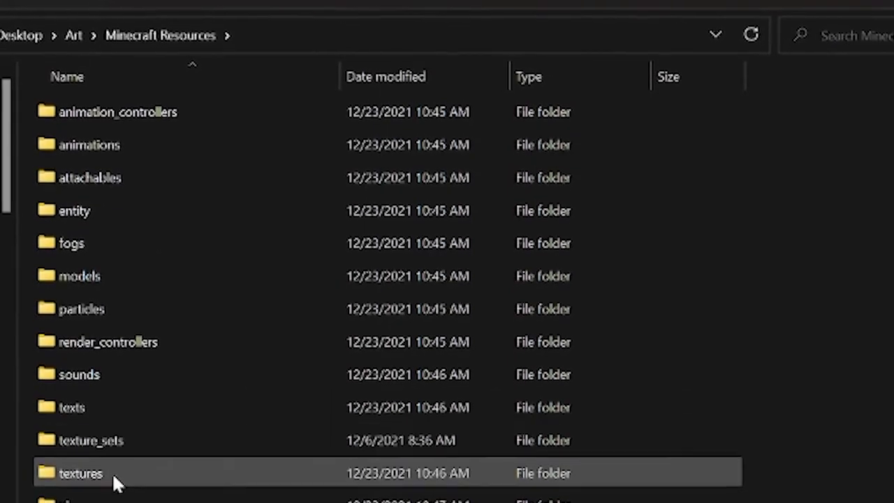
Open the textures/blocks folder in Minecraft Resources and browse the block texture files.
double_click(115, 470)
key(Down)
key(Up)
key(Return)
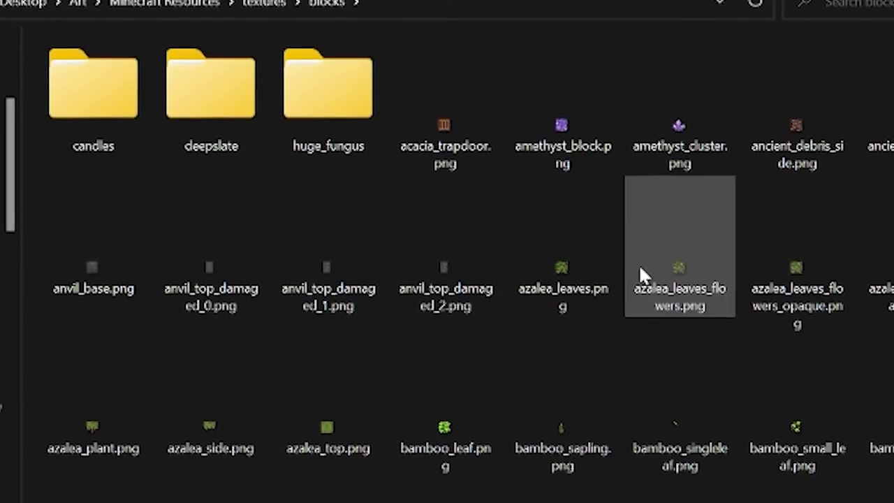
scroll(639, 259, down, 1)
scroll(634, 233, down, 10)
scroll(698, 255, down, 20)
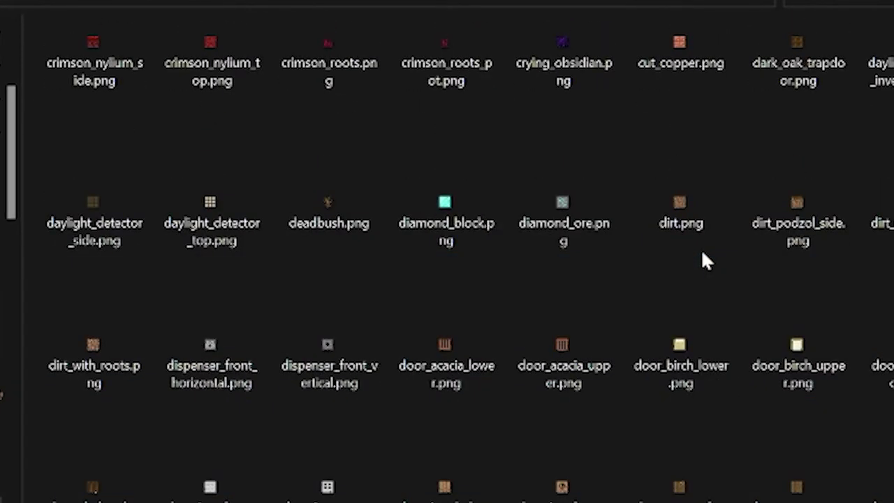
scroll(695, 253, down, 5)
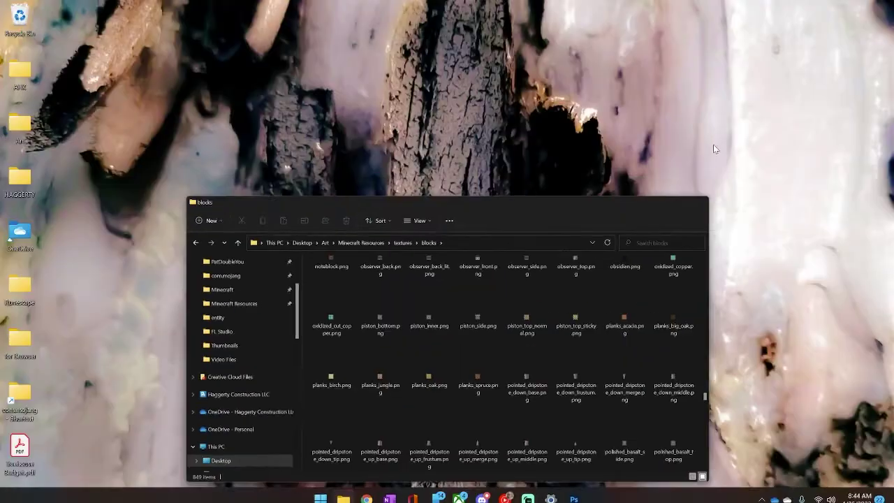
Return to the Pats_tutorial_resource_pack_rp folder inside development_resource_packs.
click(343, 490)
click(345, 490)
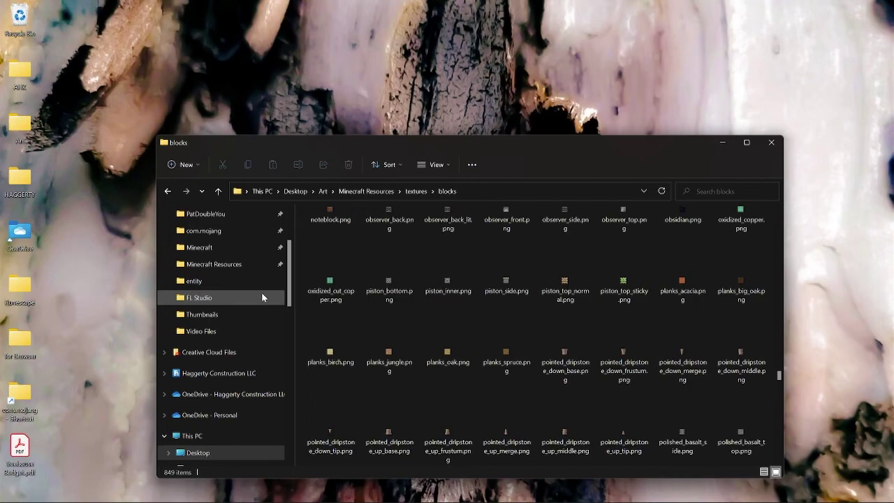
click(168, 191)
click(169, 191)
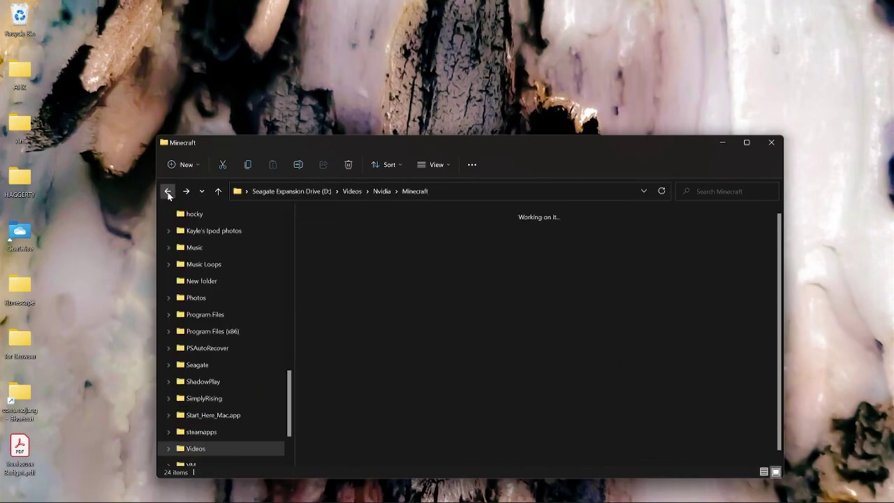
click(168, 191)
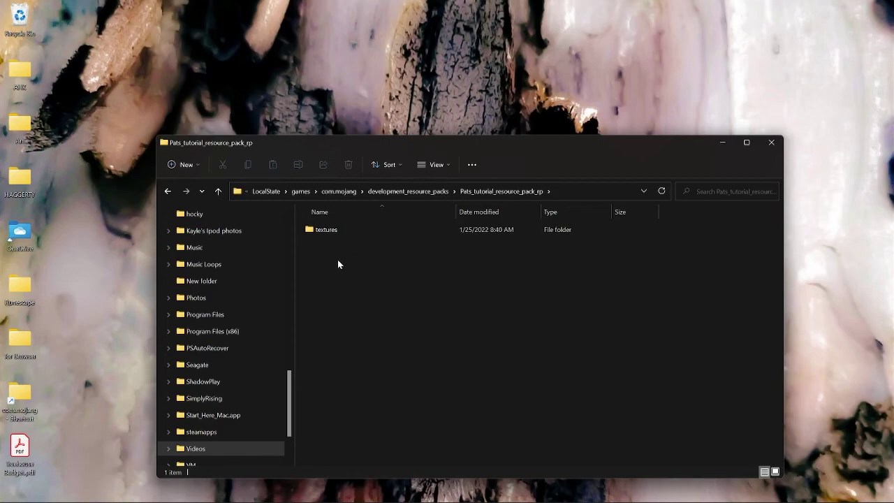
Create a new text document in the Pats_tutorial_resource_pack_rp folder and name it manifest.json, accepting the extension change.
click(183, 164)
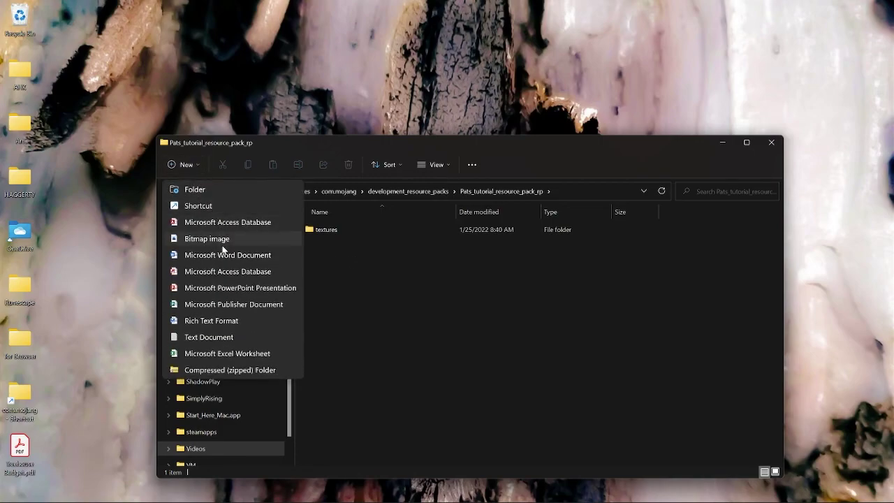
click(218, 341)
text(manifest)
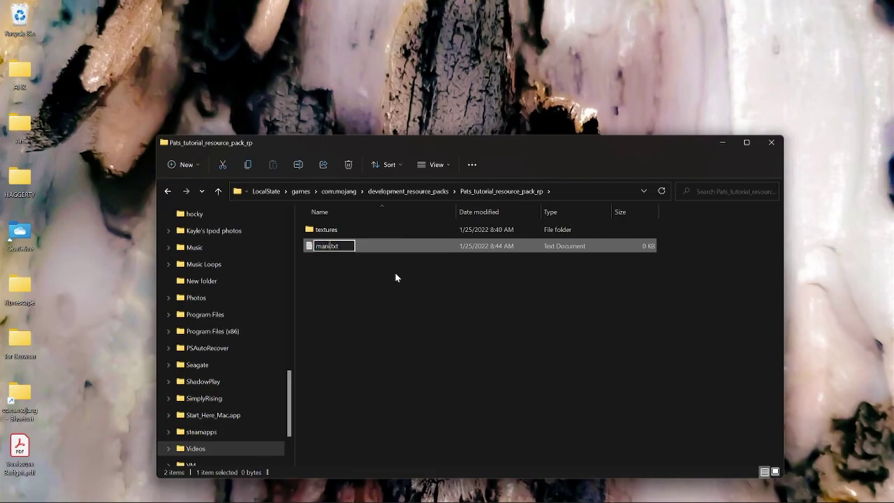
key(End)
key(BackSpace)
key(BackSpace)
key(BackSpace)
text(json)
key(Return)
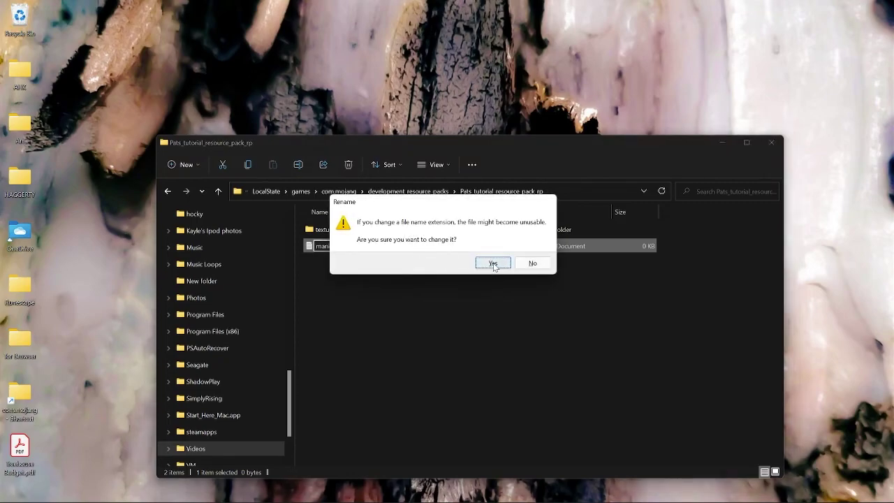
click(494, 262)
Check the File Explorer display option for file name extensions.
click(343, 255)
click(438, 166)
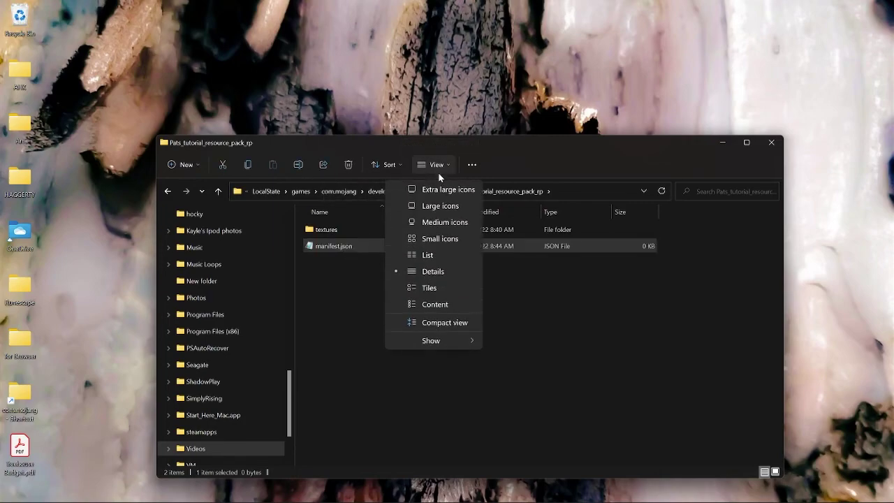
mouse_move(453, 347)
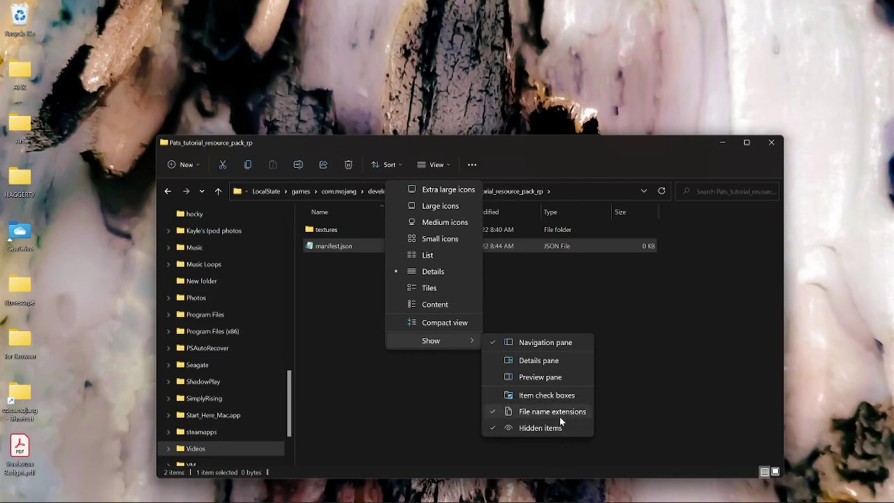
click(350, 346)
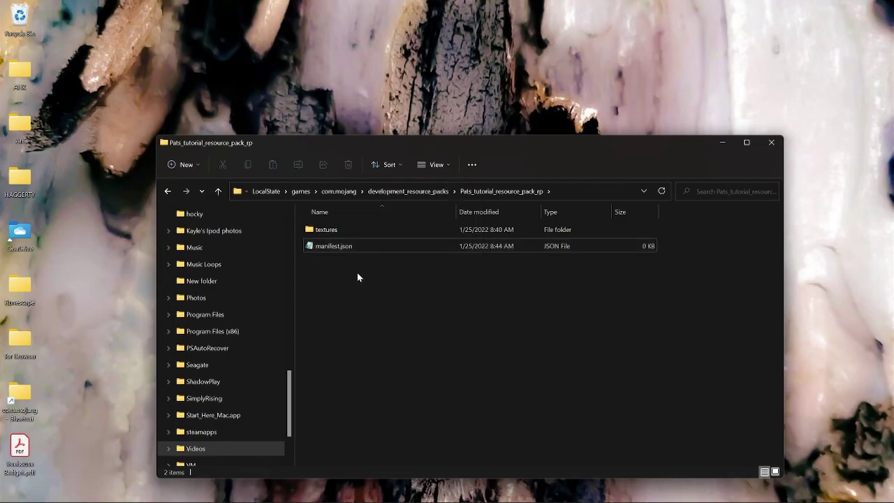
Open manifest.json in Visual Studio Code and maximize the editor window.
click(338, 247)
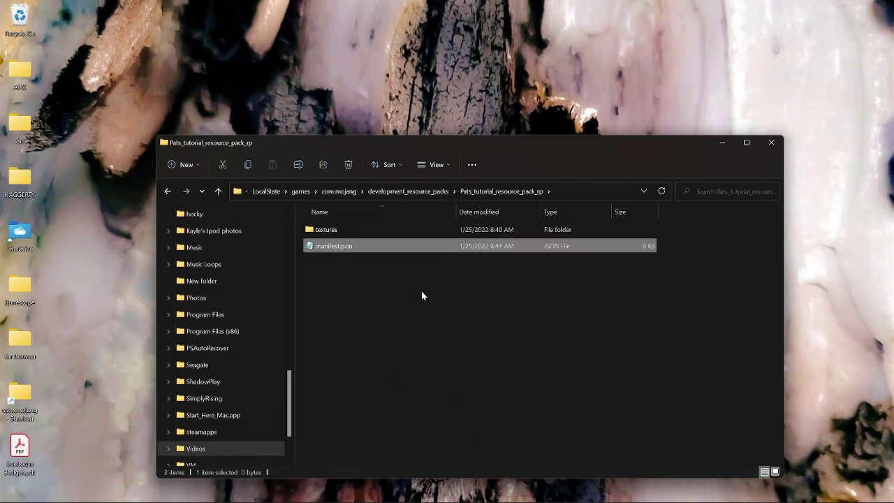
key(shift+F10)
key(h)
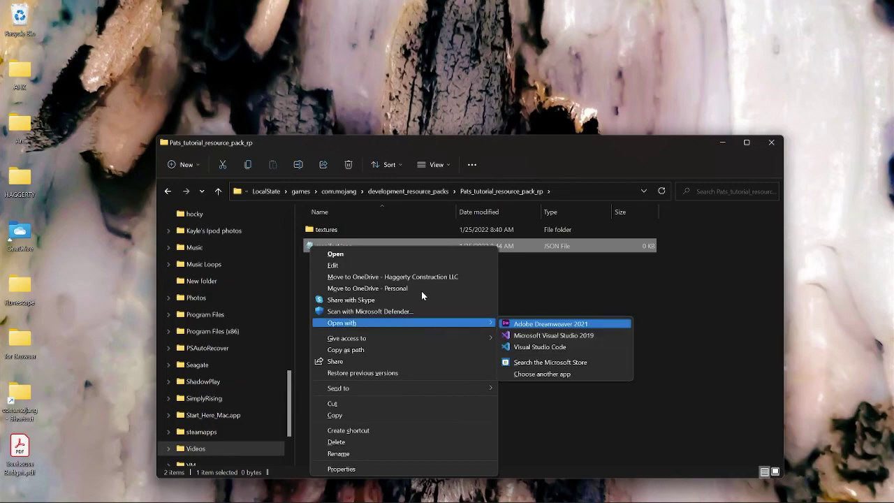
key(Down)
key(Down)
key(Return)
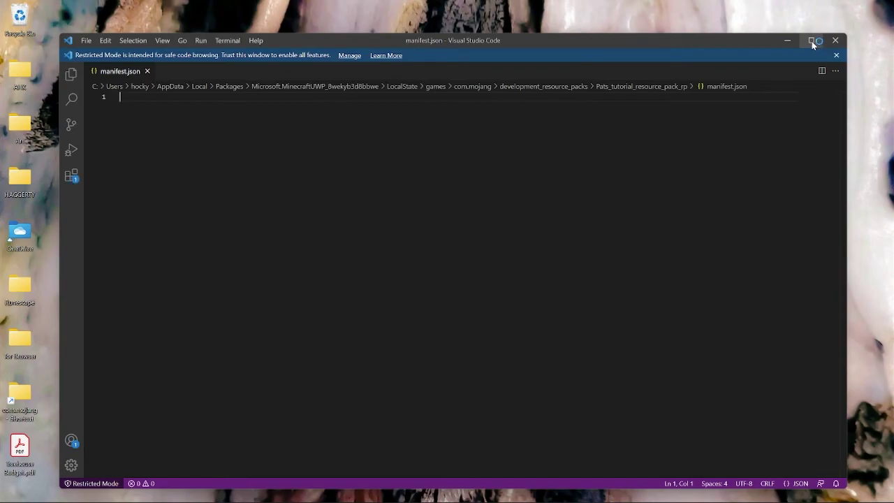
click(811, 41)
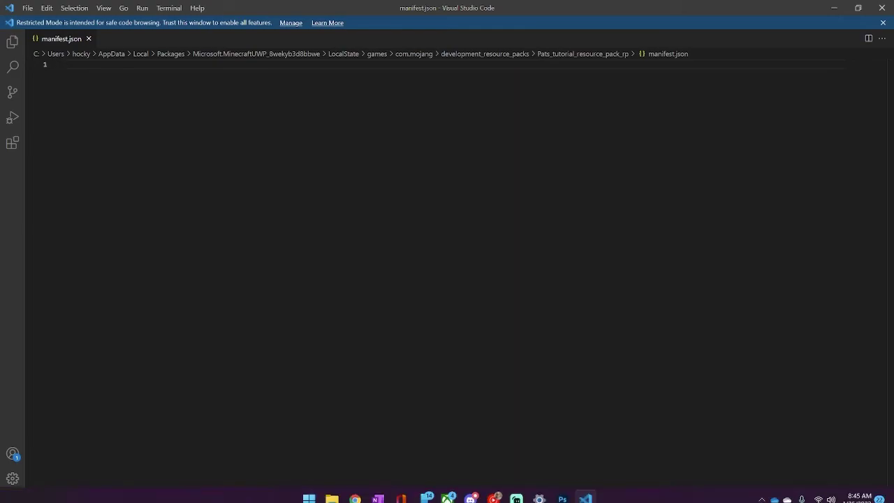
Examine the manifest template's opening brace, format_version line and header entries in manifest.json.
mouse_move(355, 497)
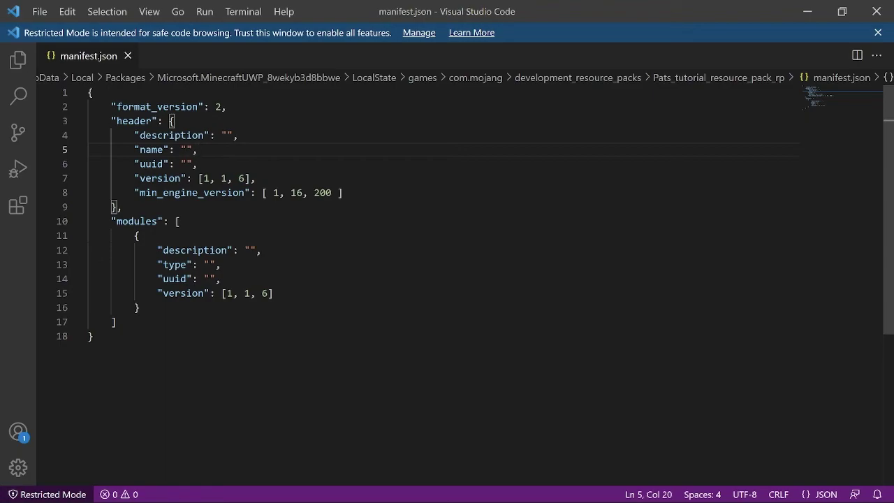
key(Up)
key(Right)
key(Right)
key(Right)
key(Right)
key(Right)
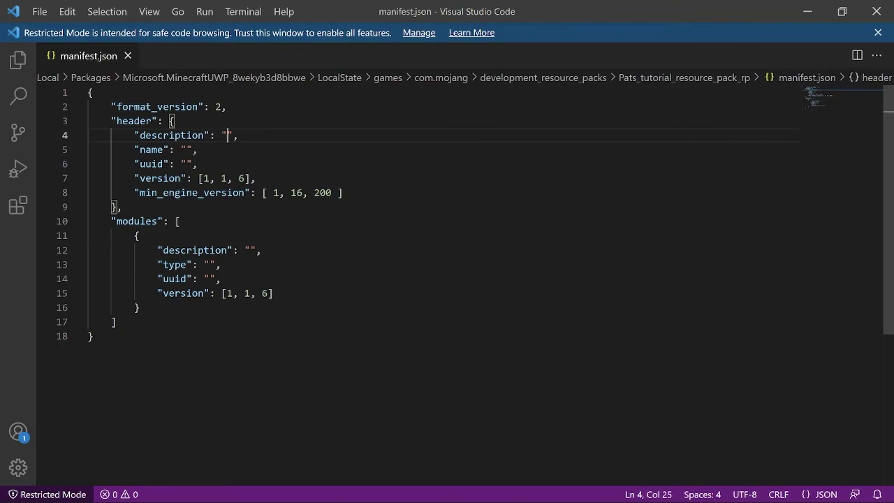
key(Up)
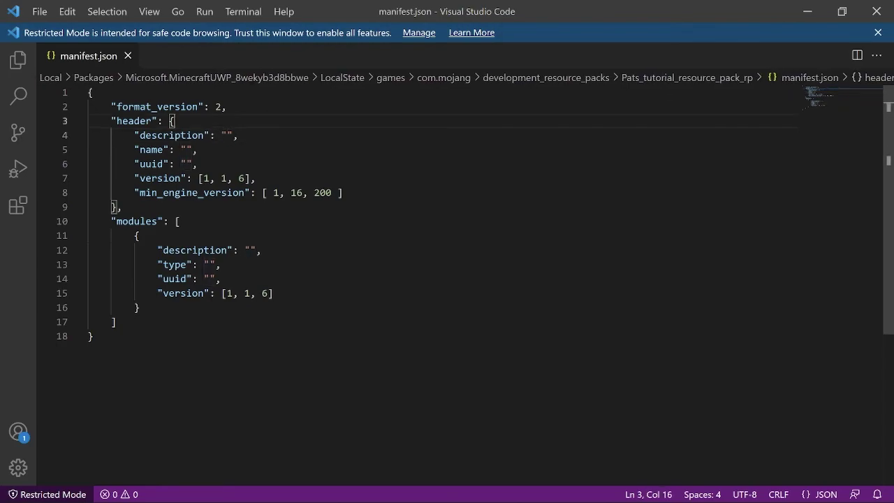
key(Up)
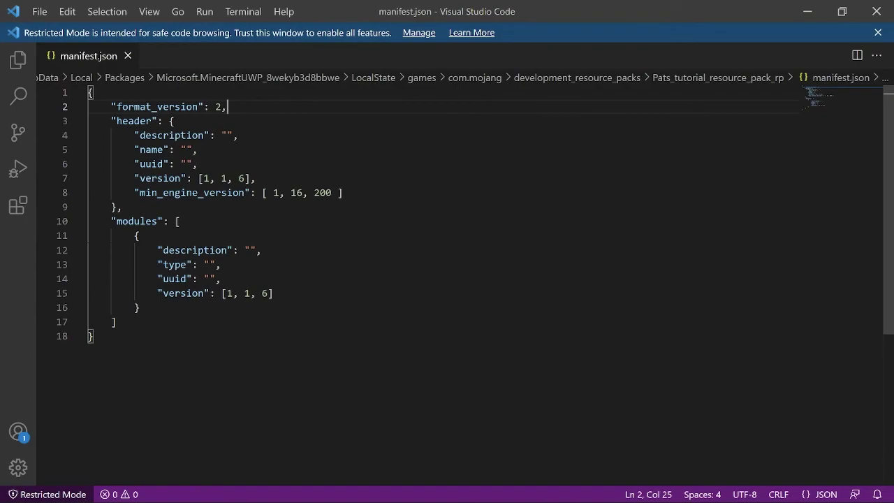
key(Up)
click(79, 93)
click(79, 93)
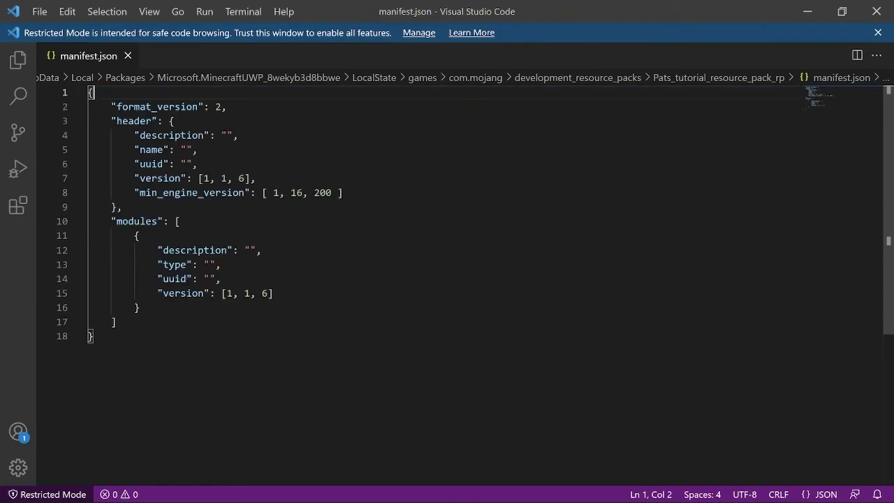
drag(111, 106, 209, 106)
key(Right)
key(Right)
key(Right)
key(Right)
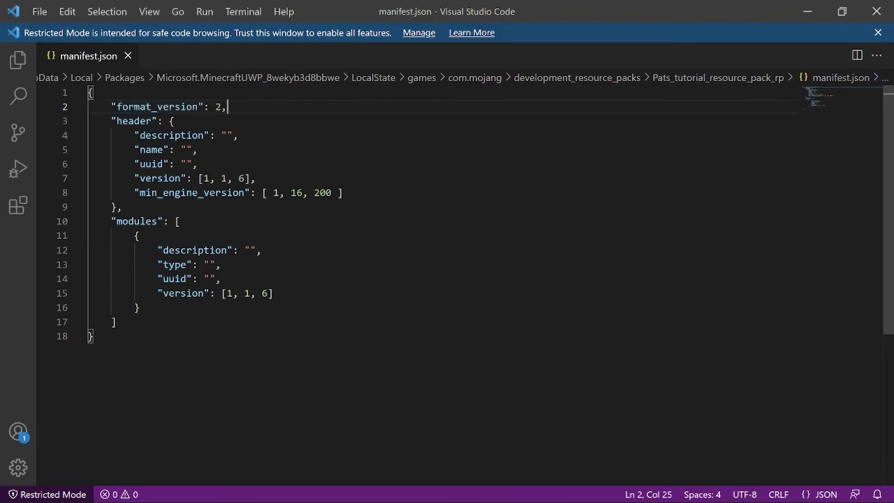
Set the header's description to "A tutorial with Pat about some dirt.".
click(239, 134)
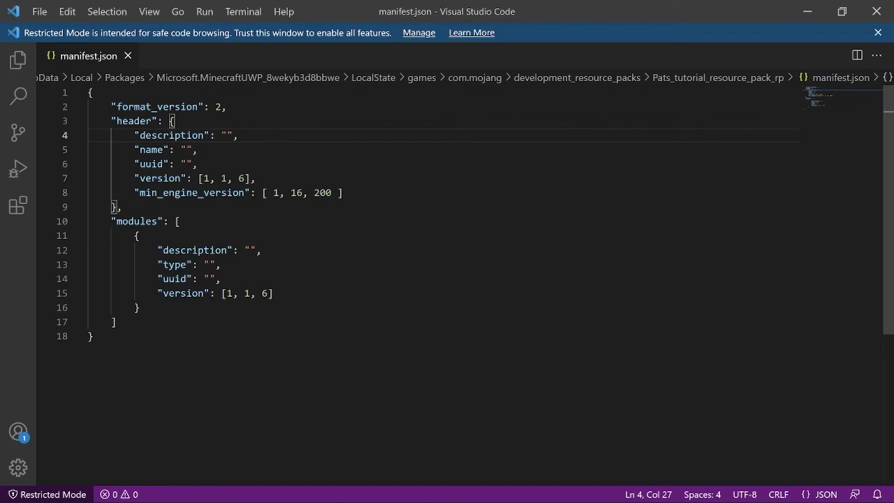
click(227, 135)
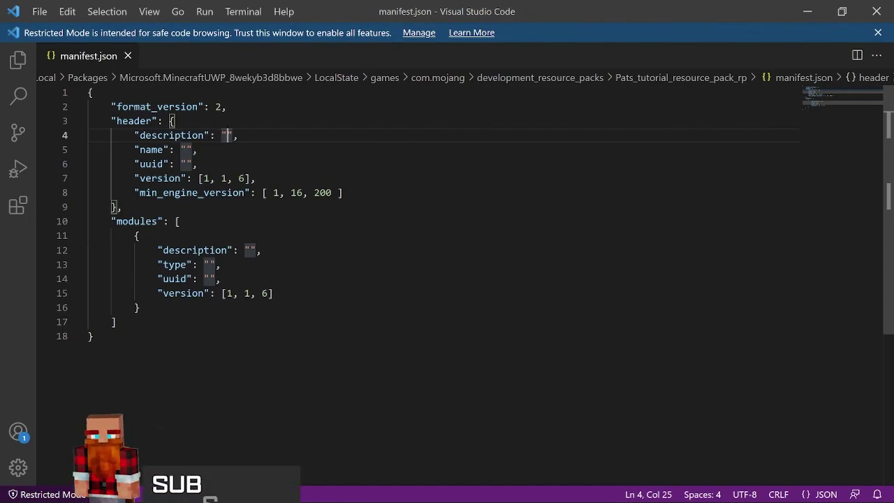
text(A tuto)
text(rial with Pat)
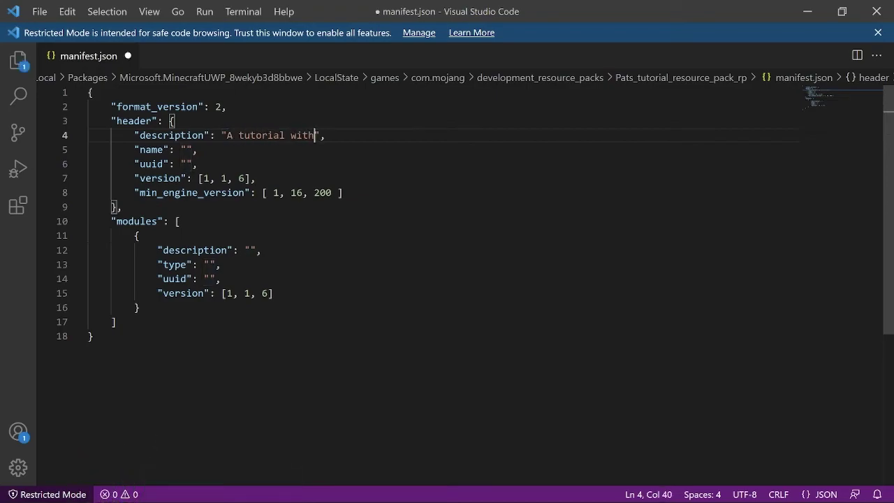
text( about so)
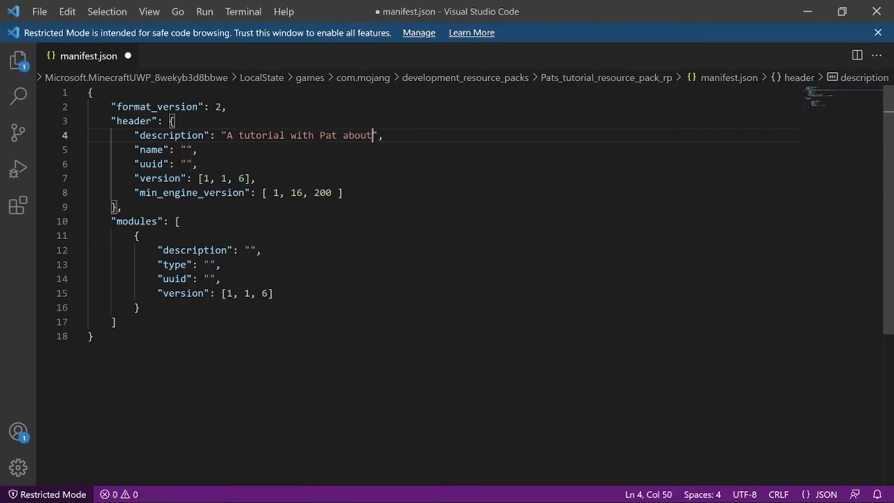
text(me dirt.)
Set the header's name to "Pats Dirt Tutorial Pack".
click(193, 149)
click(186, 149)
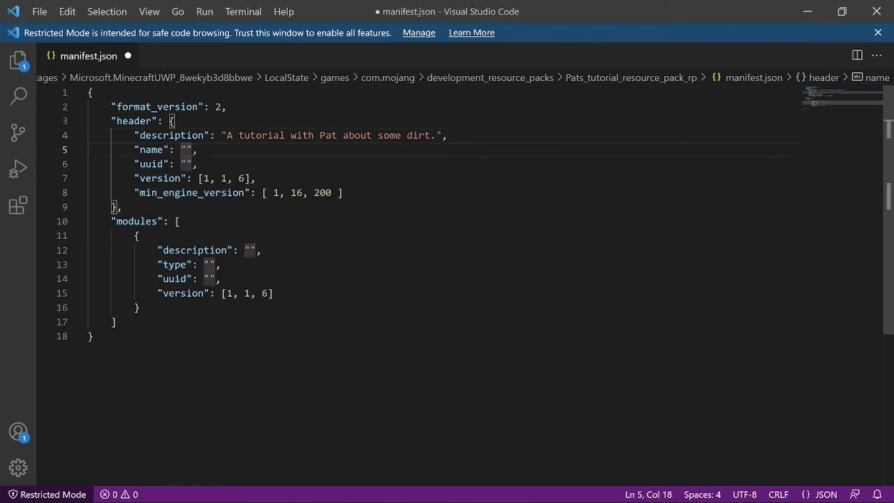
text(Pats D)
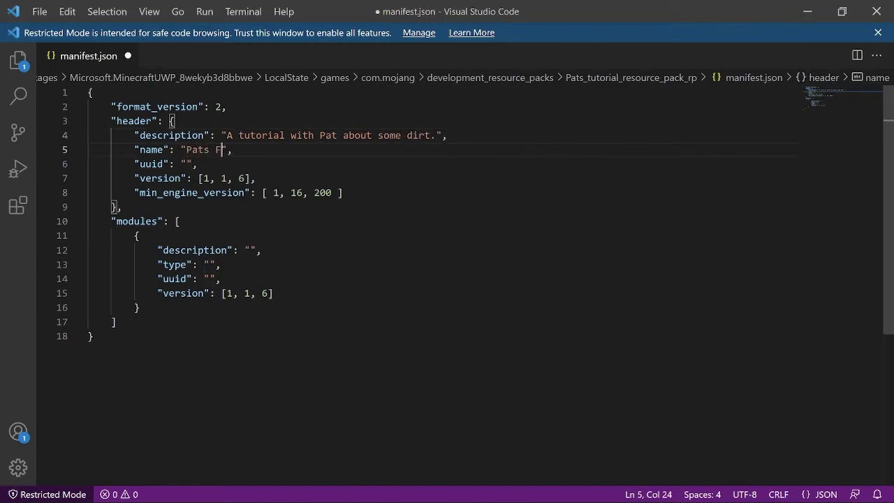
text(irt Tutorial Pack)
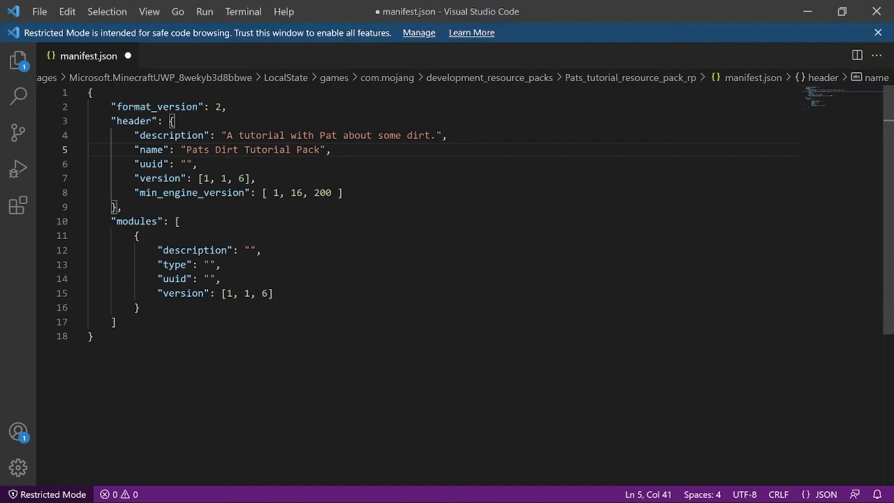
Set the module's description to "A tutorial with Pat about some dirt." and its type to "resources".
drag(436, 135, 226, 135)
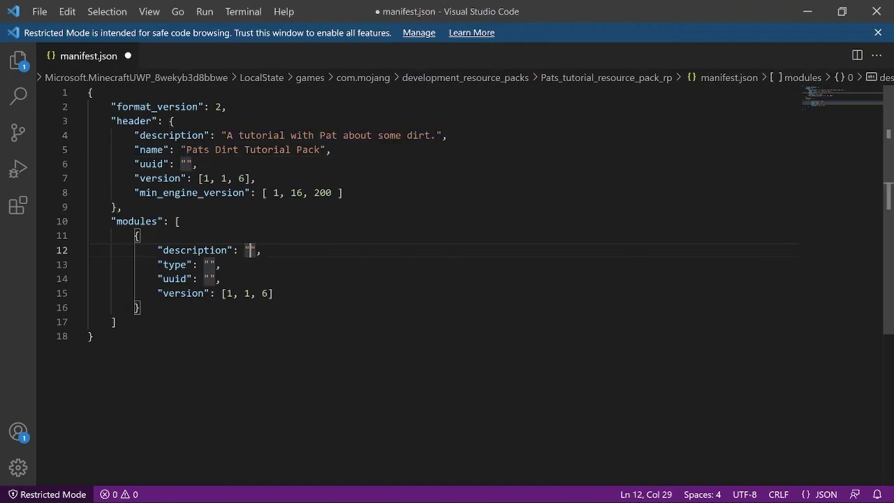
text(A tutorial with Pat about some dirt.)
key(Down)
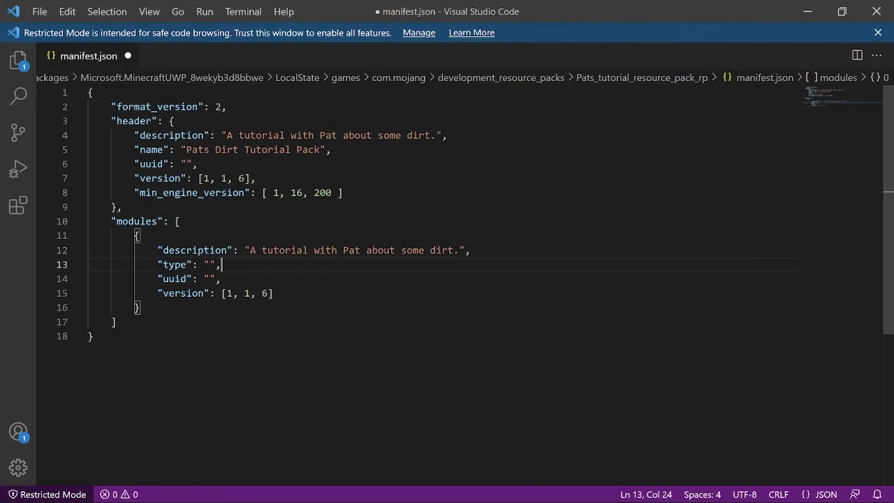
click(209, 264)
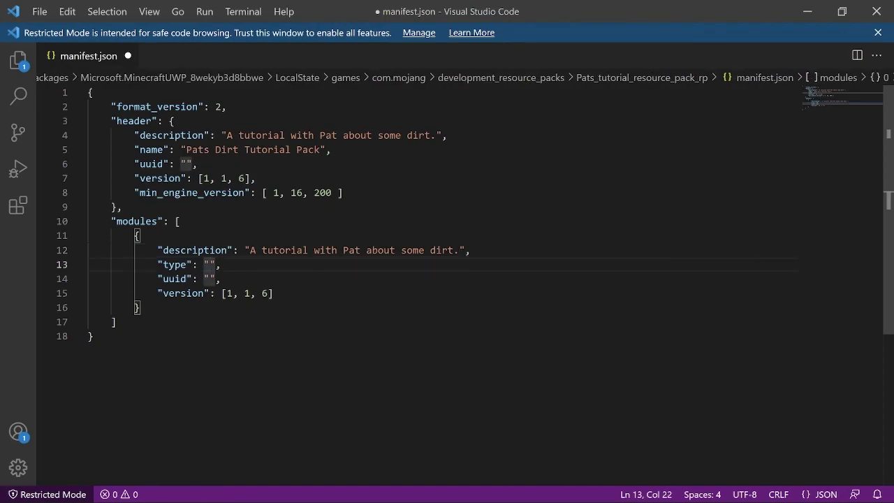
text(resources)
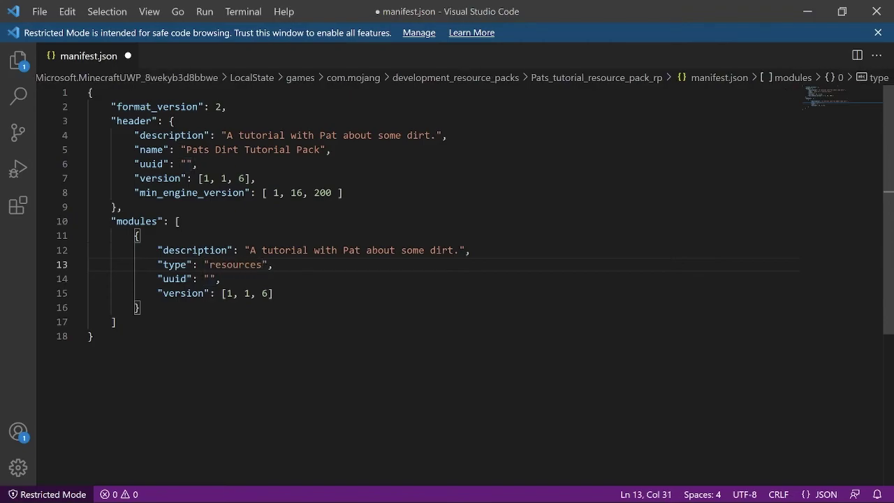
Examine the empty uuid fields in the header and modules sections of manifest.json.
key(Down)
key(Left)
key(Left)
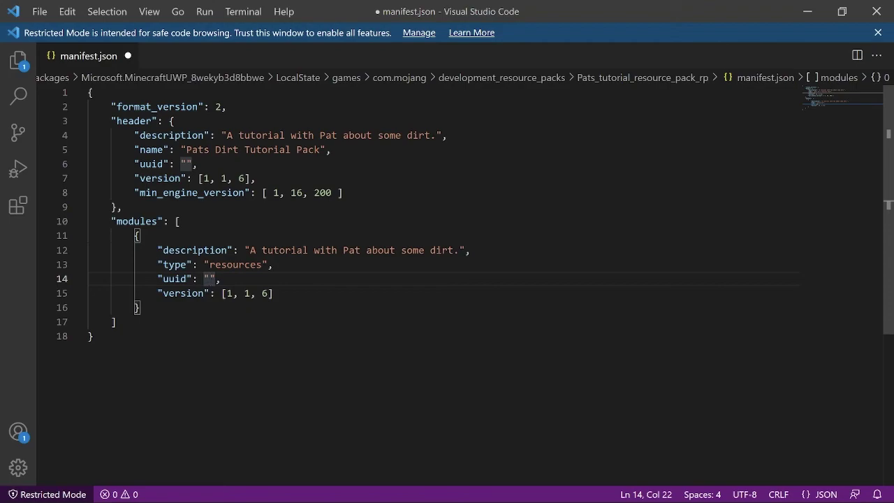
click(187, 163)
click(208, 279)
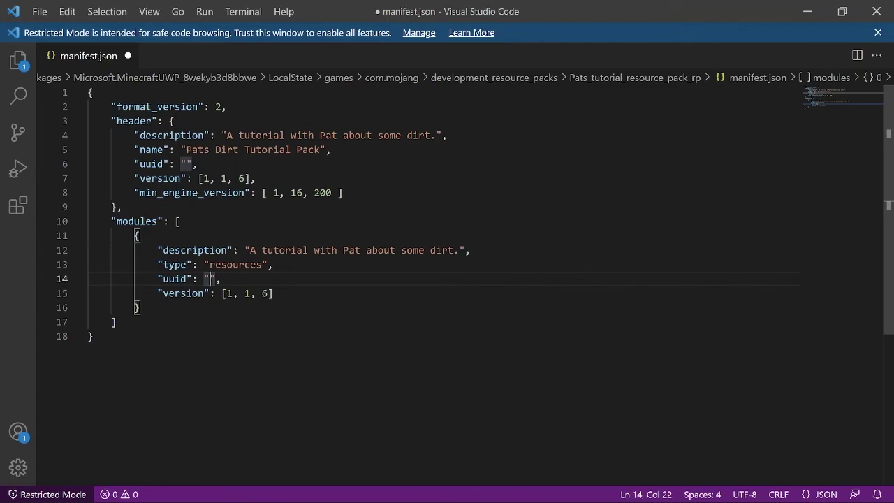
click(180, 163)
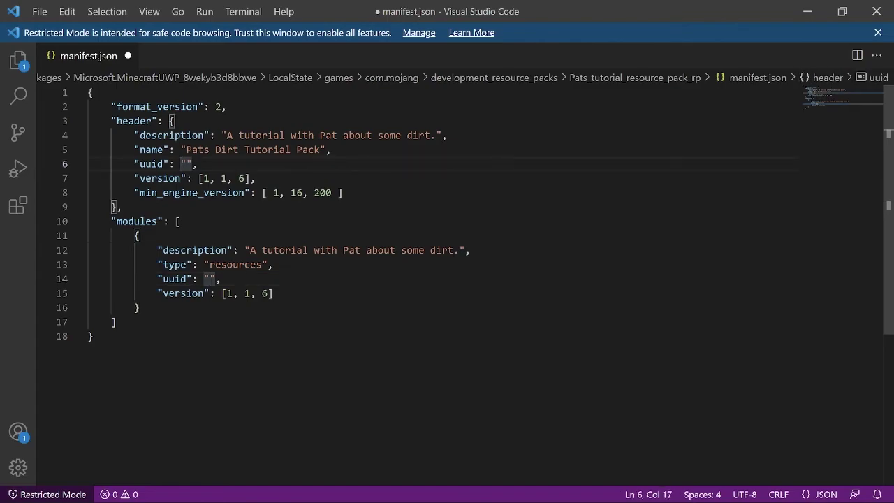
click(215, 279)
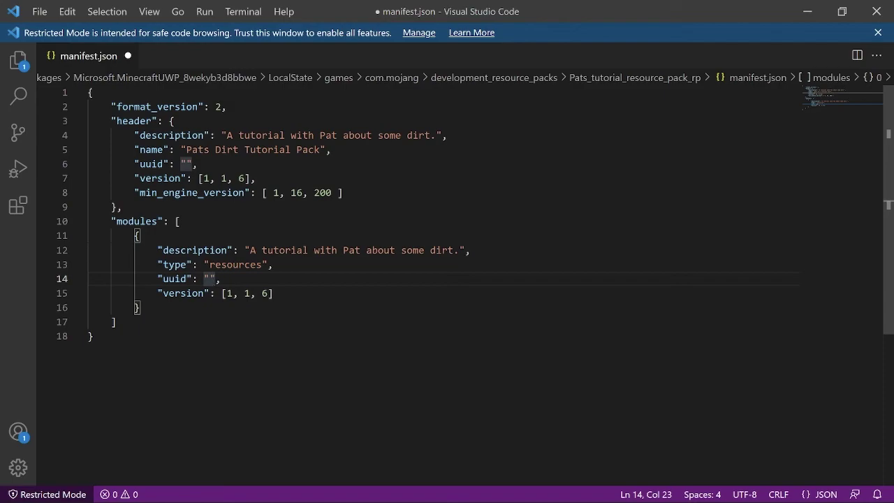
click(194, 163)
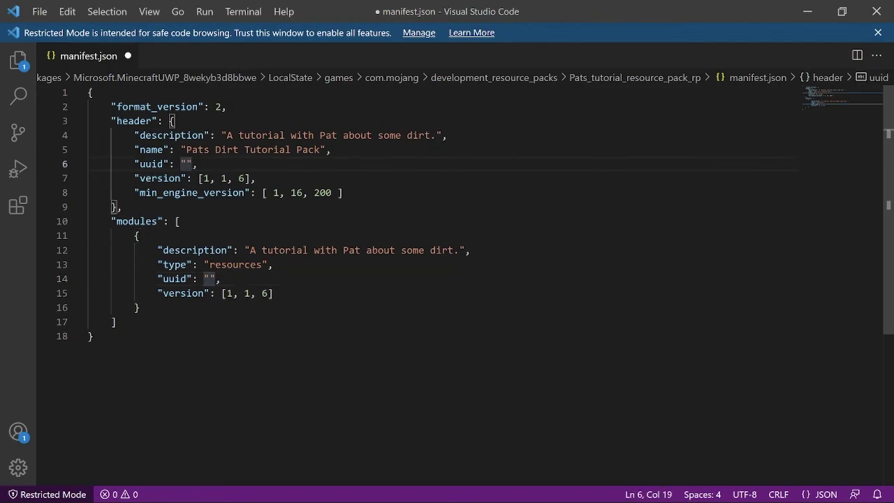
click(221, 279)
click(209, 278)
click(187, 163)
click(214, 278)
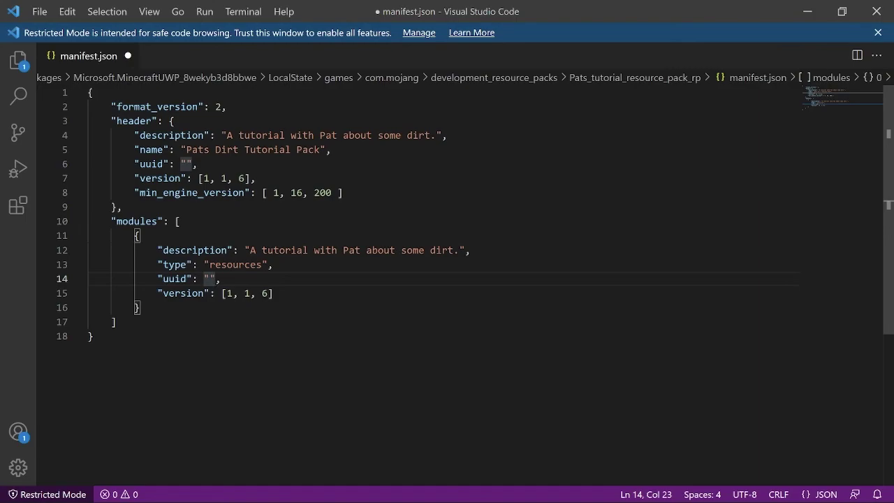
click(222, 279)
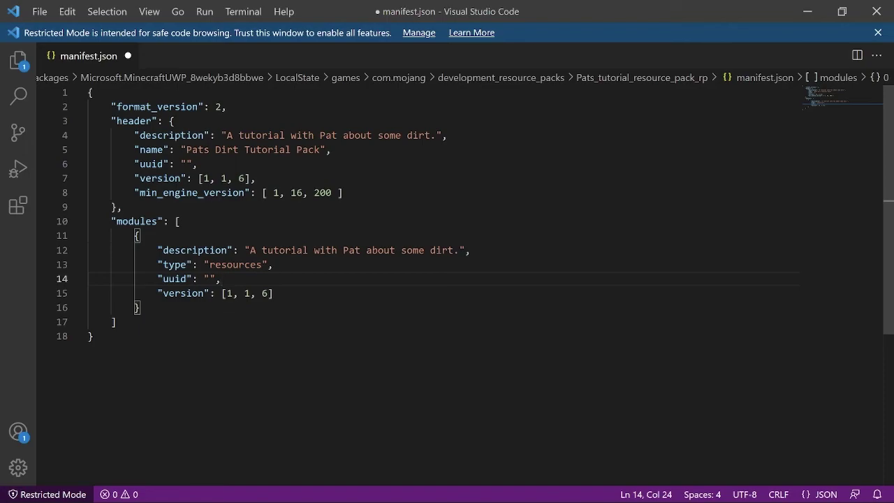
Switch to Chrome and open the uuidgenerator.net website.
key(super+Tab)
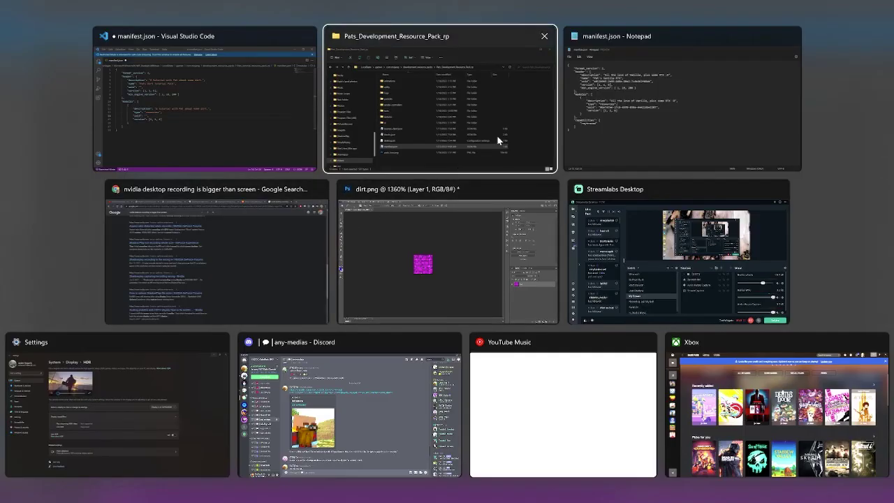
click(199, 260)
key(ctrl+l)
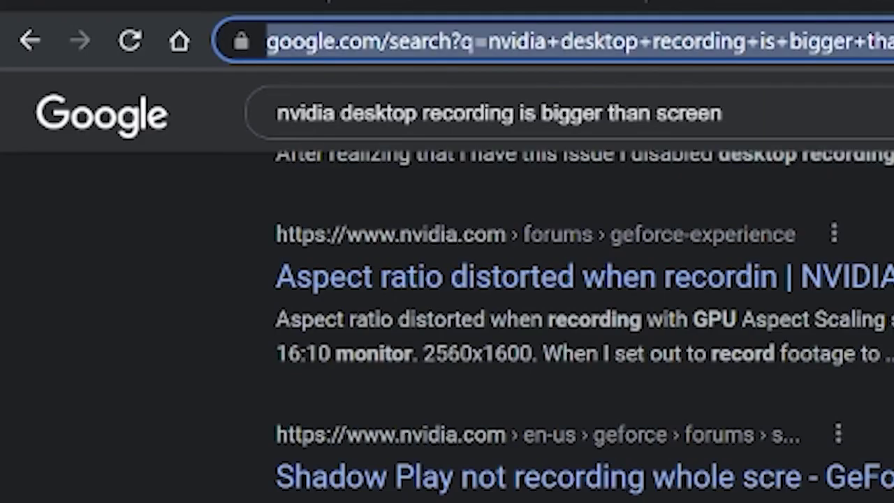
text(uuid)
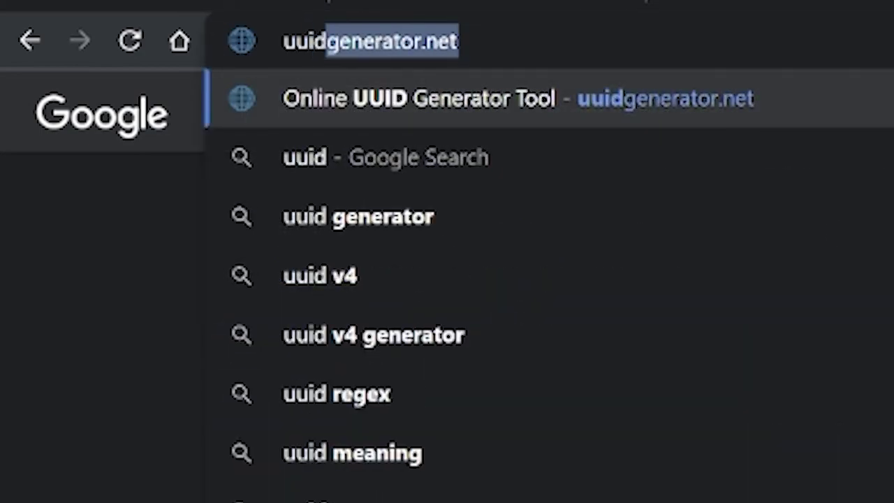
key(Return)
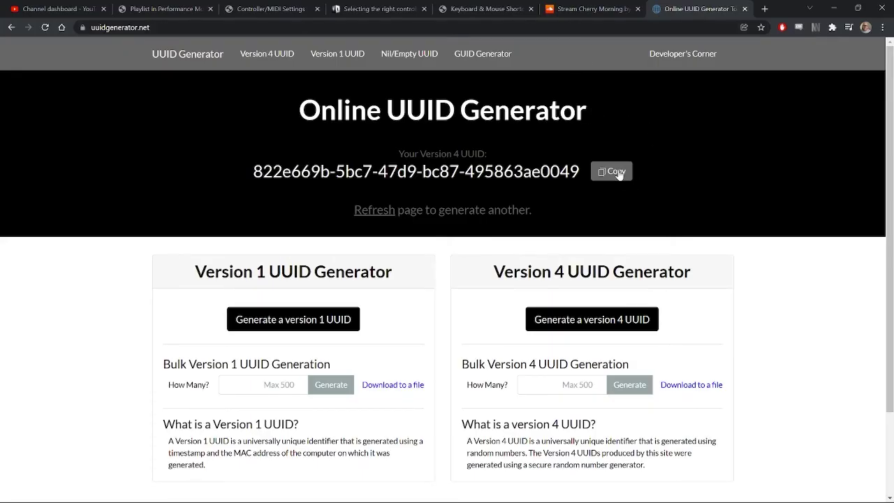
Copy the generated version 4 UUID into the header's uuid field in manifest.json in Visual Studio Code.
click(616, 172)
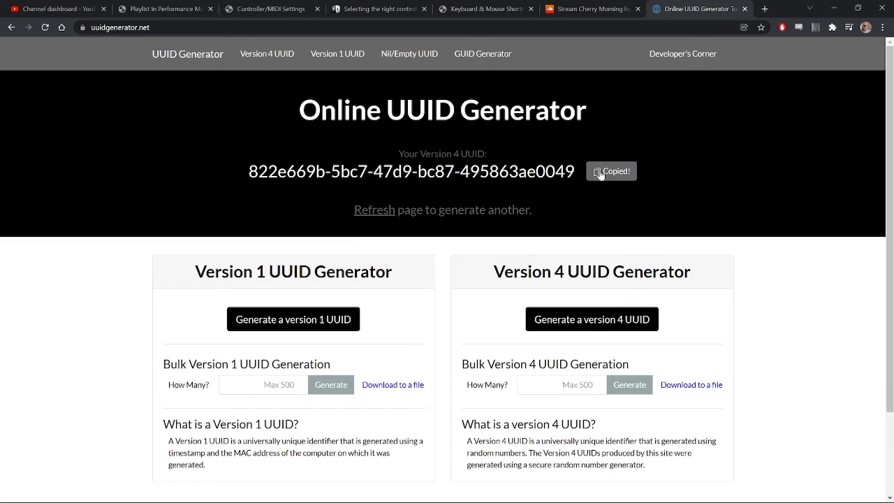
key(alt+Tab)
click(187, 163)
key(ctrl+v)
Generate another version 4 UUID on the website and paste it into the module's uuid field in manifest.json.
key(alt+Tab)
click(381, 211)
click(628, 169)
key(alt+Tab)
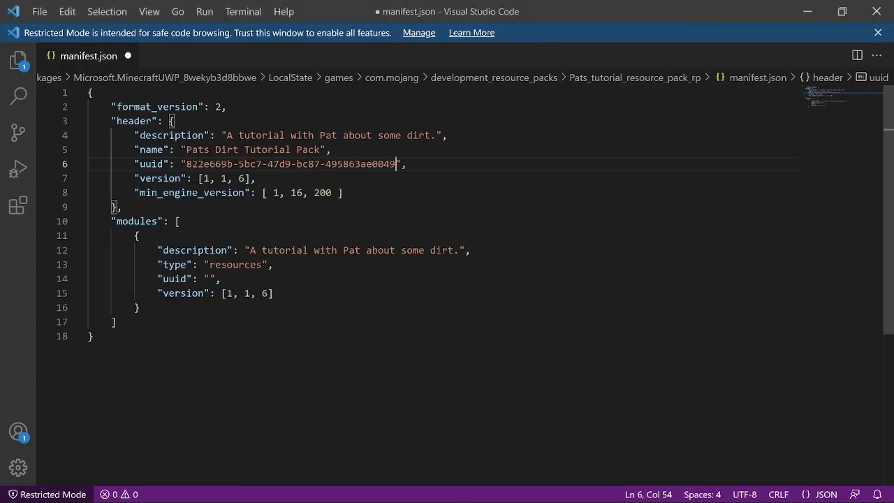
click(208, 278)
key(ctrl+v)
click(470, 250)
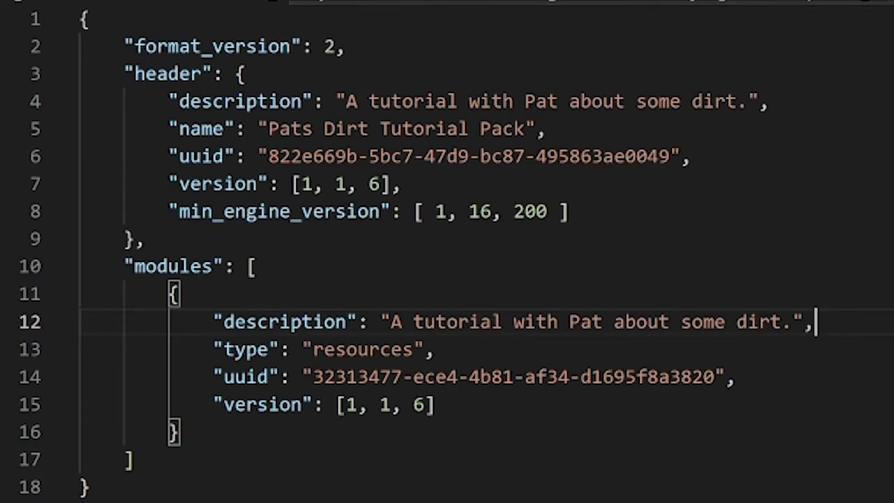
Minimize Chrome and view the Pats_tutorial_resource_pack_rp folder inside development_resource_packs in File Explorer.
key(alt+Tab)
click(832, 7)
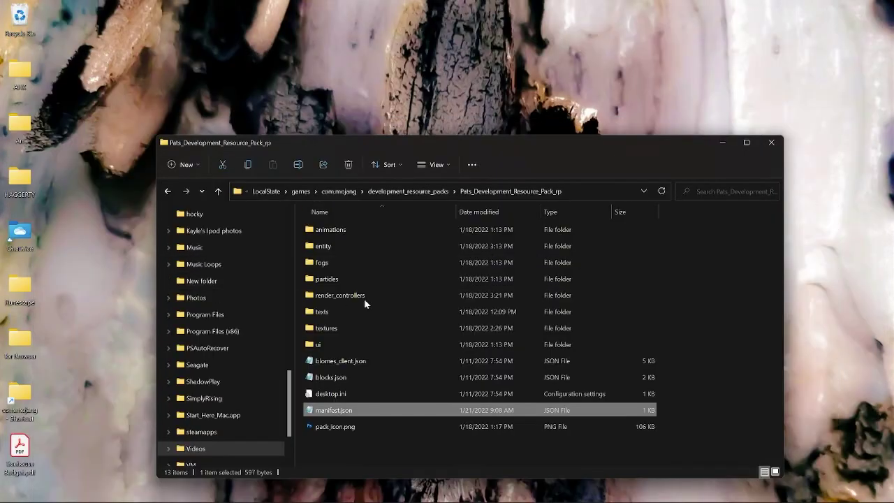
click(423, 192)
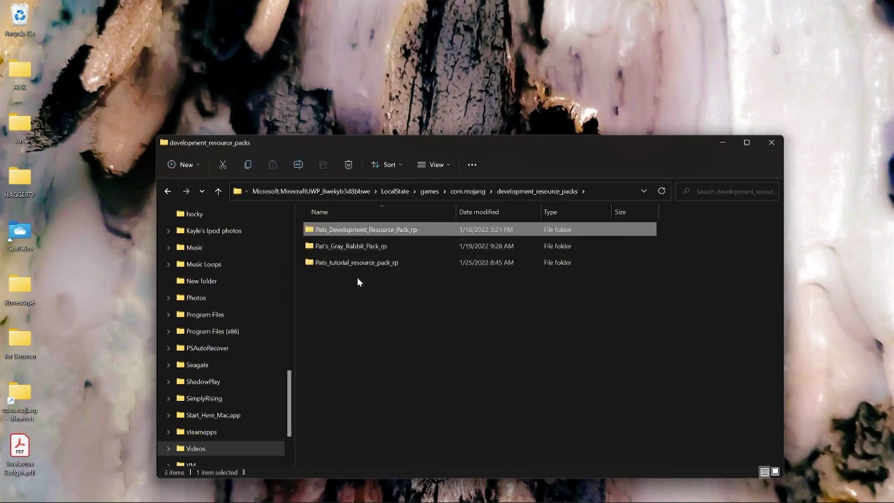
double_click(360, 264)
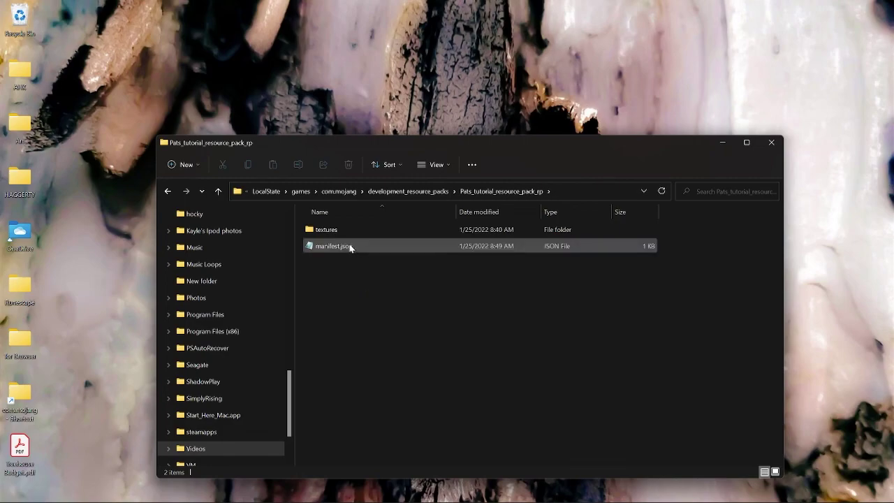
mouse_move(528, 495)
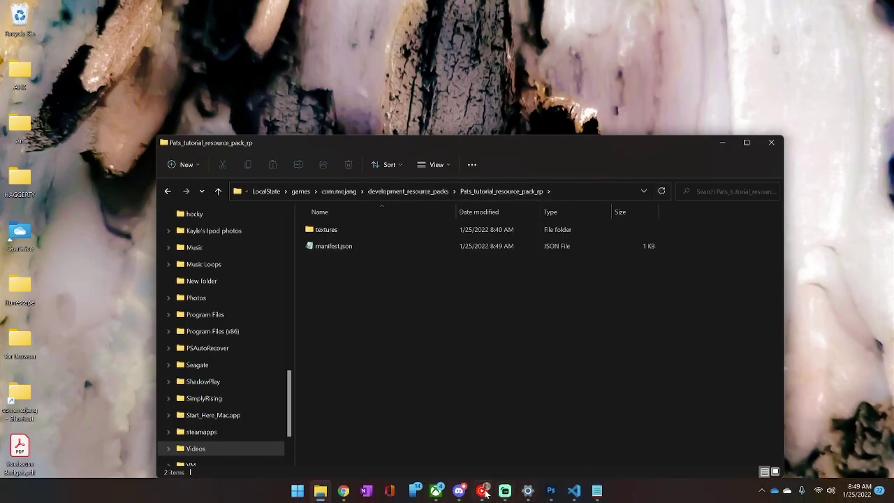
click(436, 490)
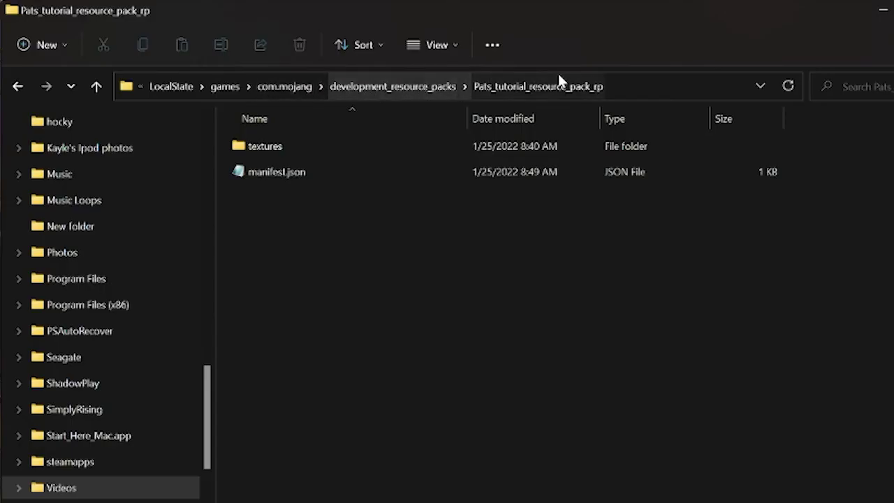
click(412, 88)
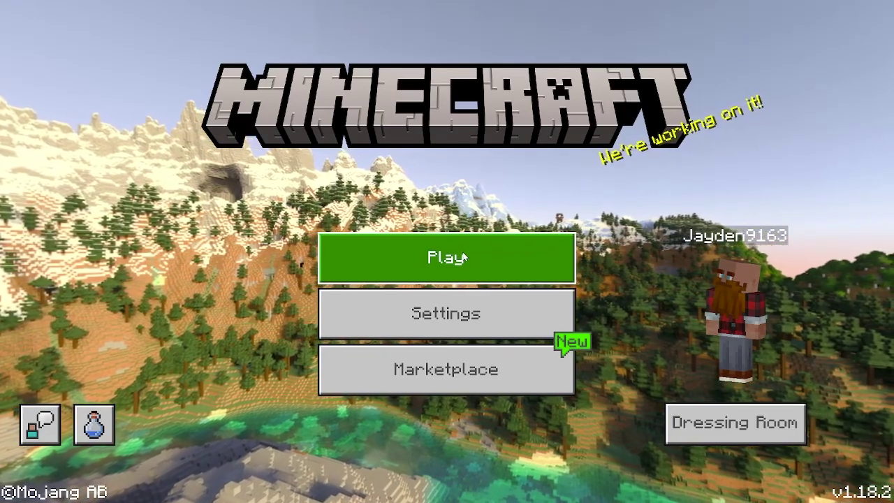
In Minecraft's global resource settings, activate Pats Dirt Tutorial Pack from the owned packs and check the active packs.
click(454, 321)
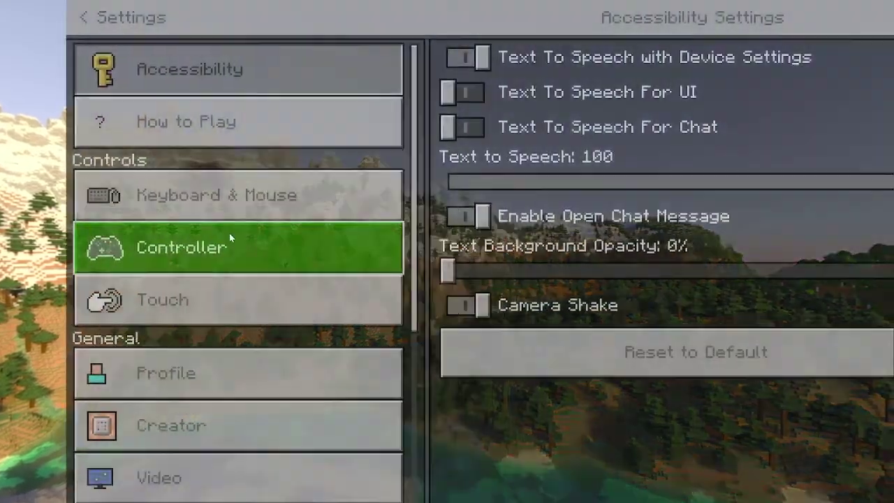
scroll(212, 305, down, 5)
click(209, 367)
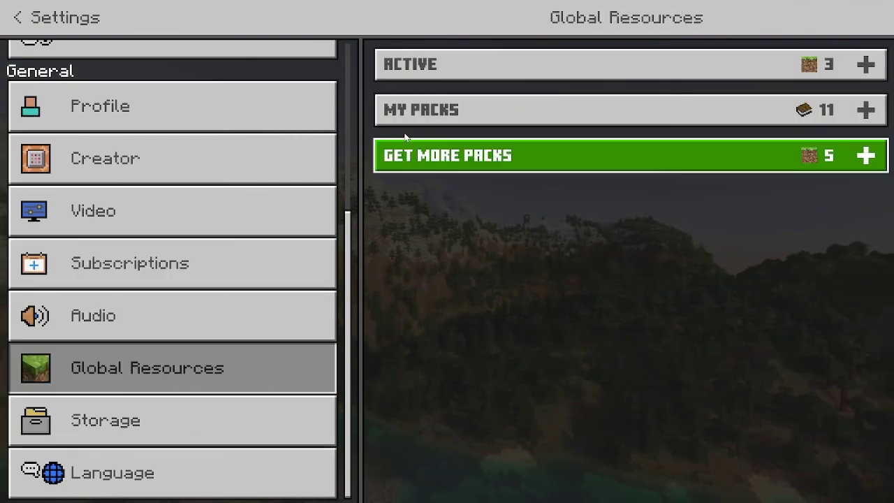
click(476, 113)
click(535, 171)
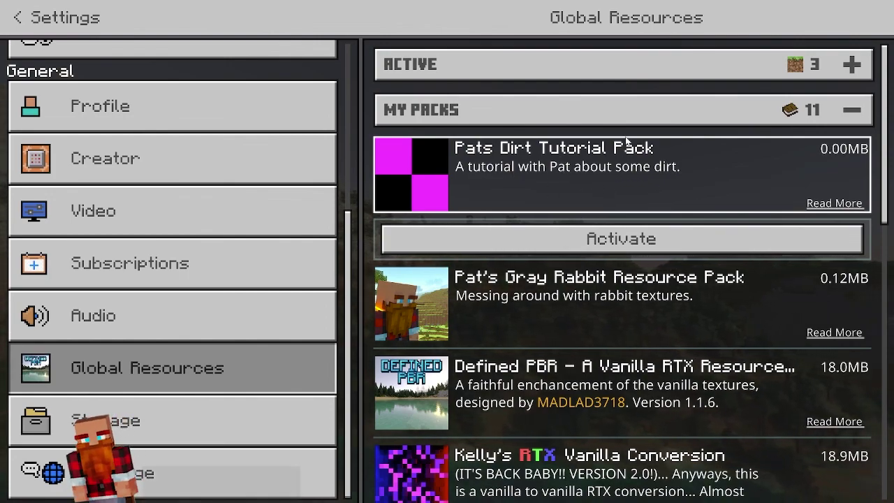
click(639, 238)
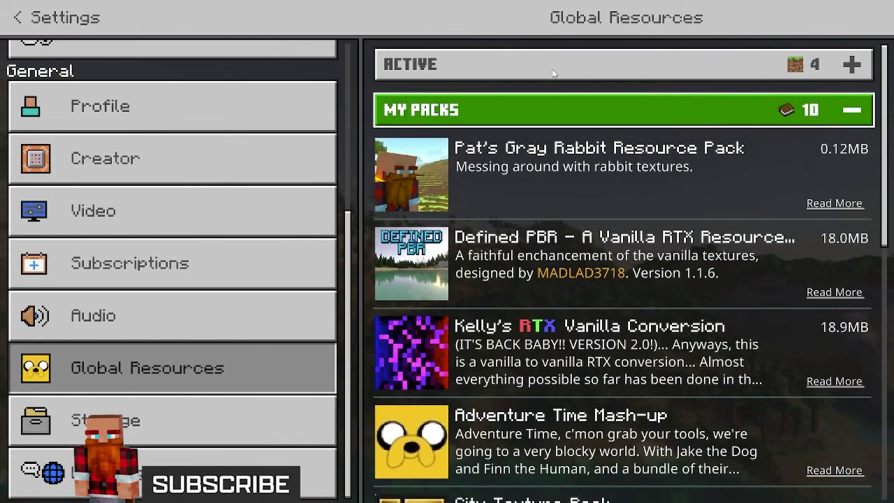
click(574, 60)
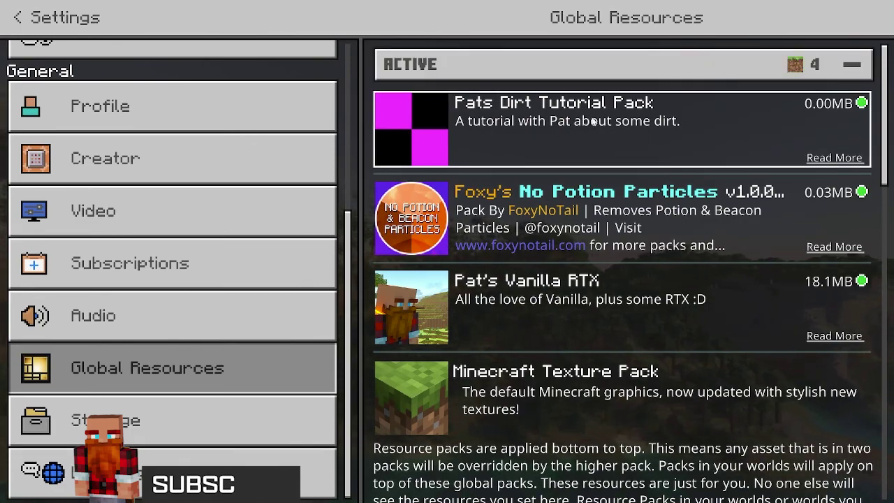
scroll(157, 171, up, 3)
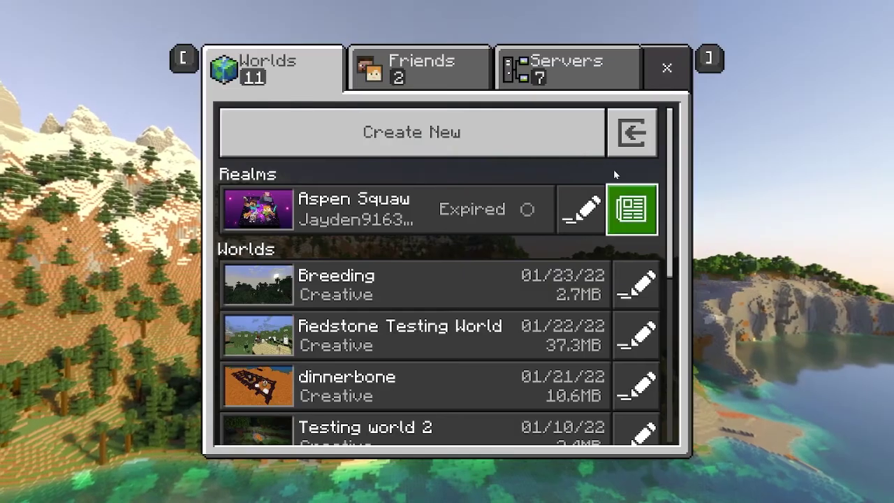
Create a new Minecraft world without using a template.
click(491, 140)
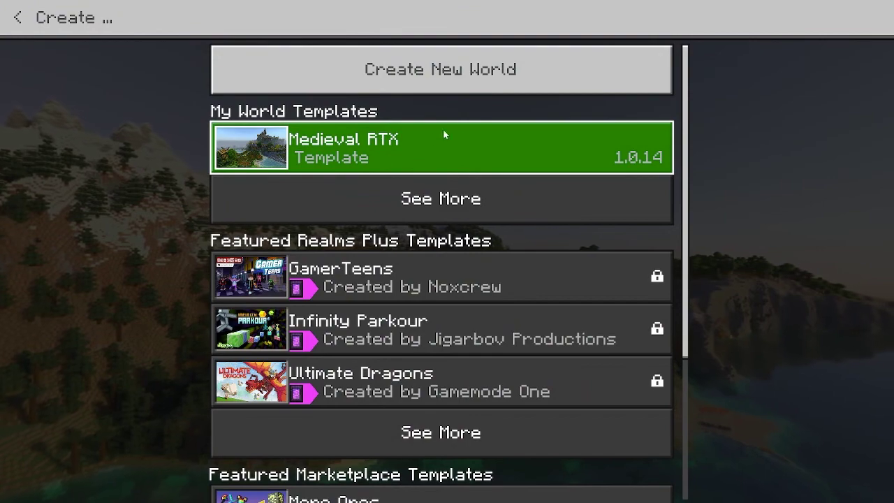
click(466, 82)
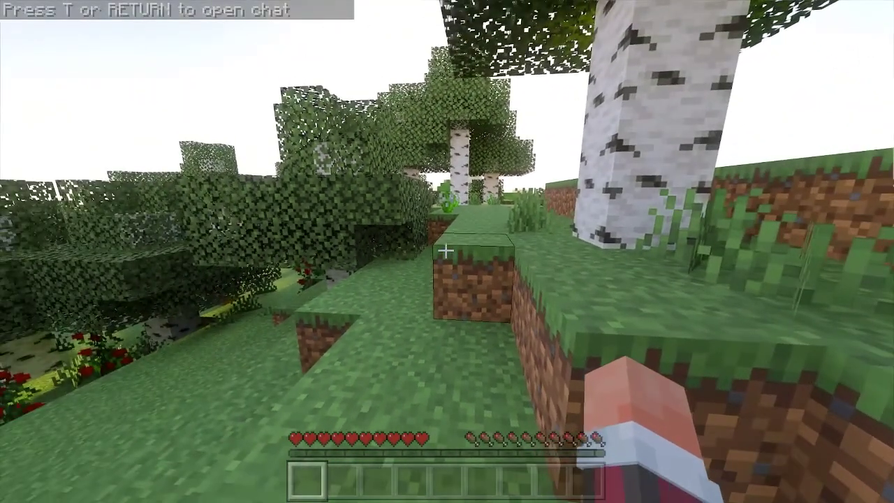
Walk around the world and inspect the magenta dirt blocks, switching between first-person and third-person views.
key(w)
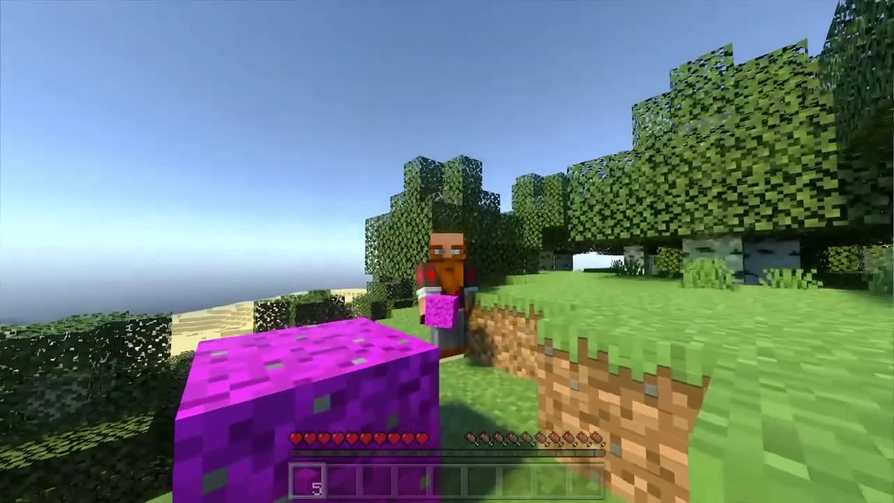
key(w)
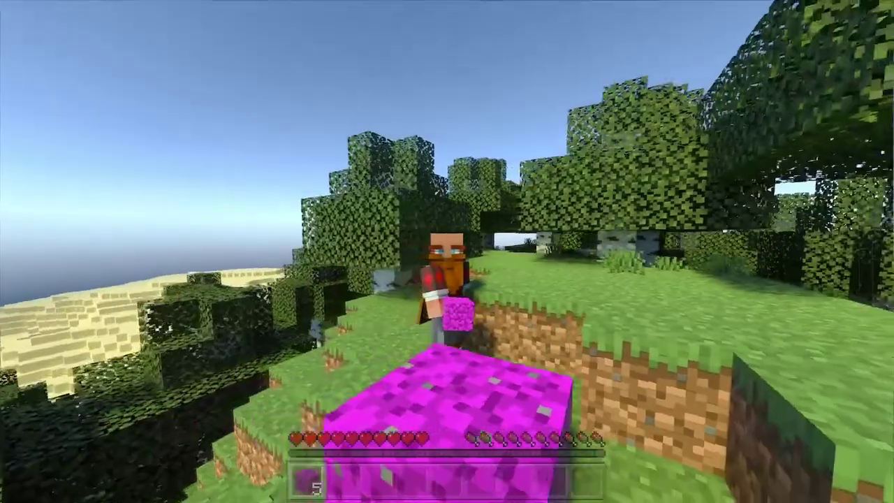
key(F5)
key(d)
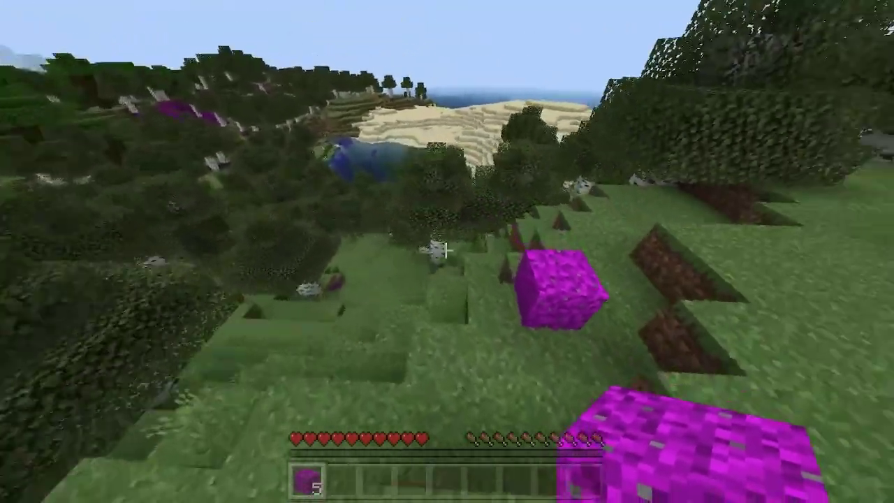
key(F5)
key(F5)
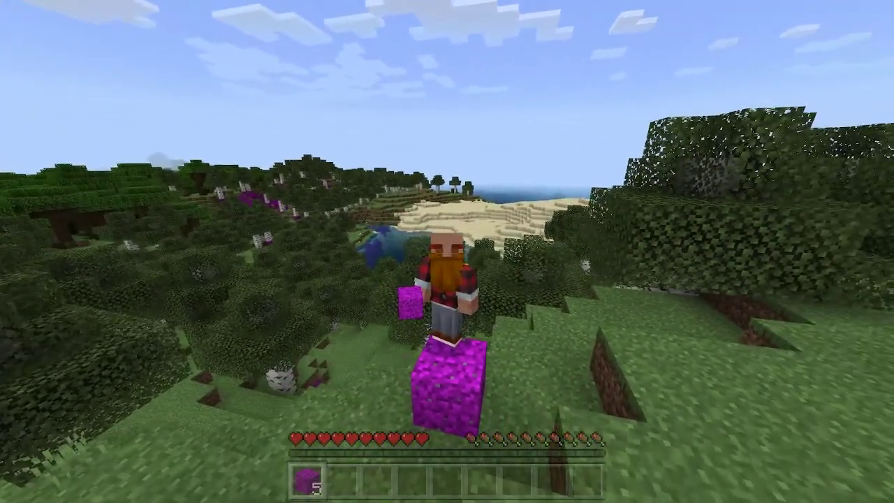
key(F5)
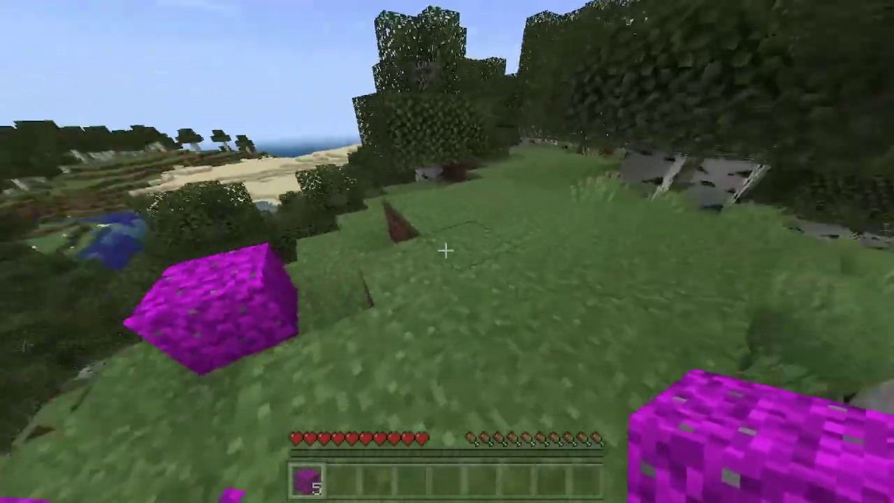
key(F5)
key(F5)
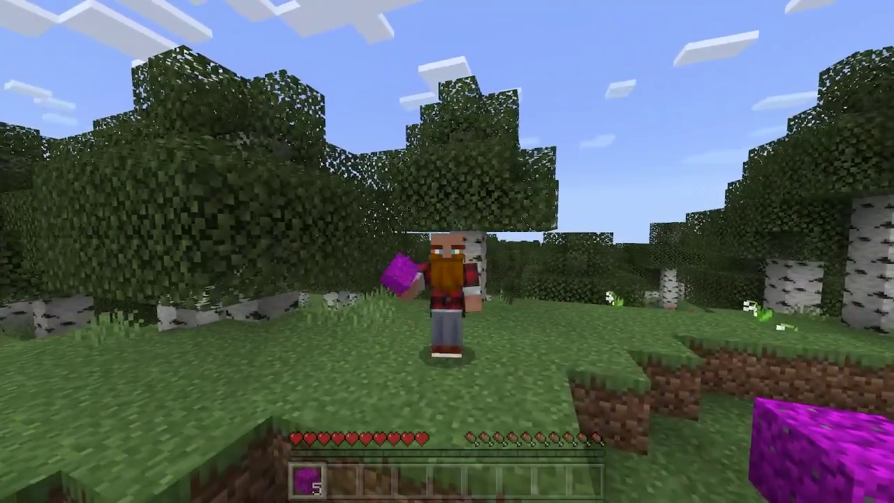
key(w)
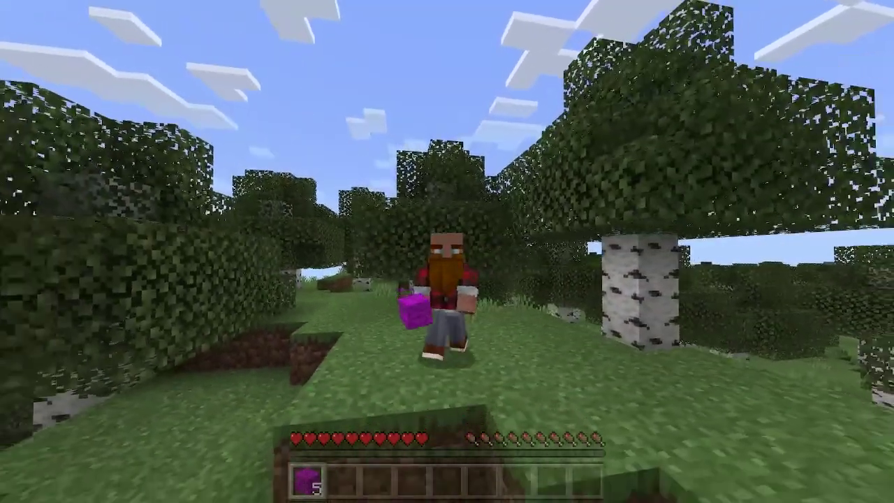